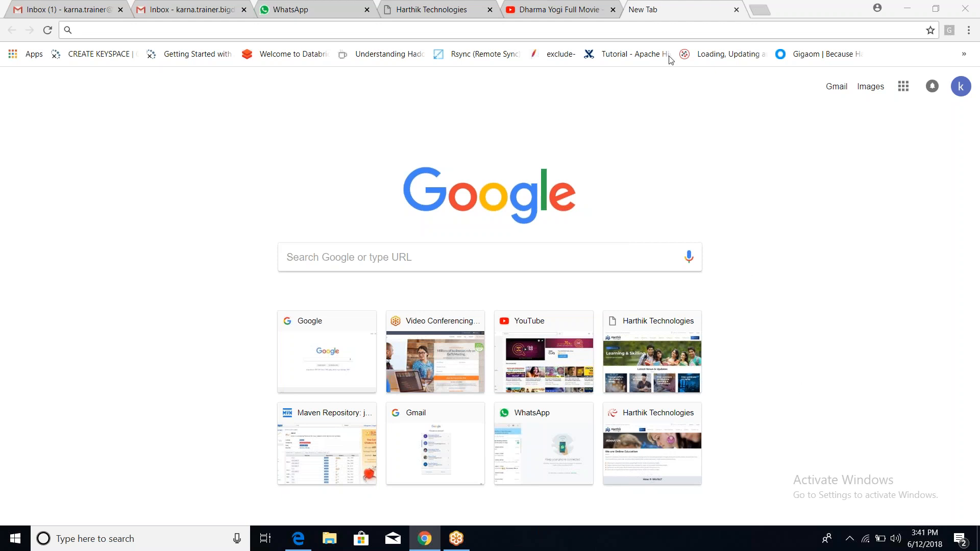
Search Google for 'intellij download' and open the Download IntelliJ IDEA result.
click(665, 30)
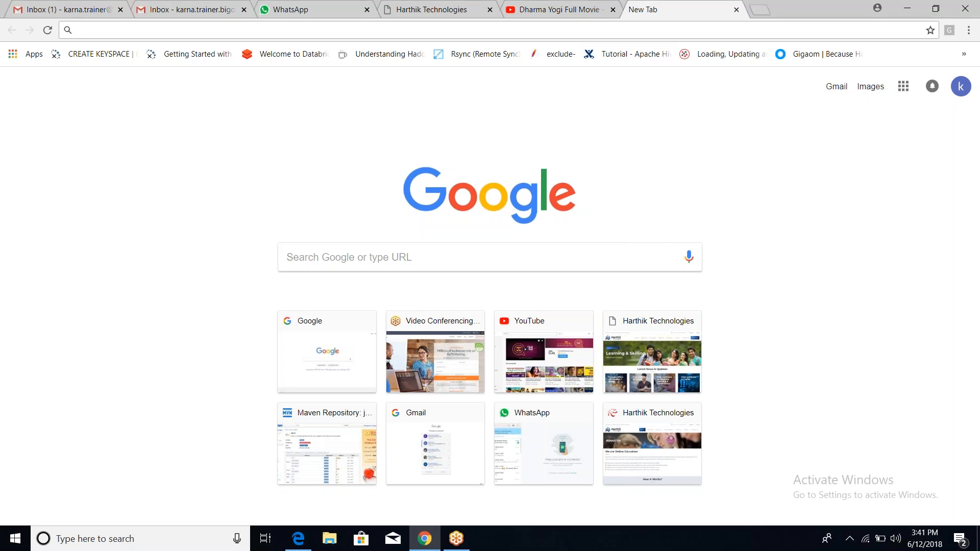
text(google.com)
key(Return)
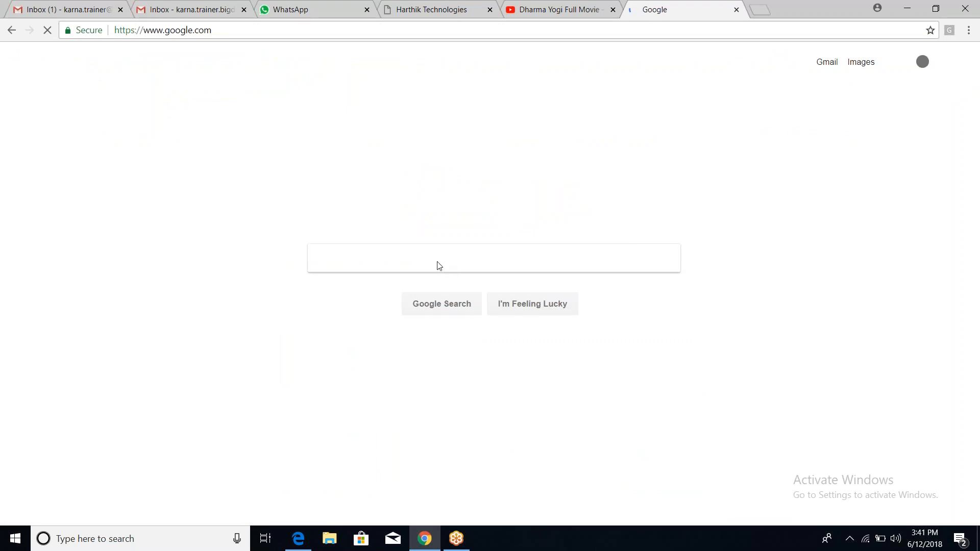
text(intellij download)
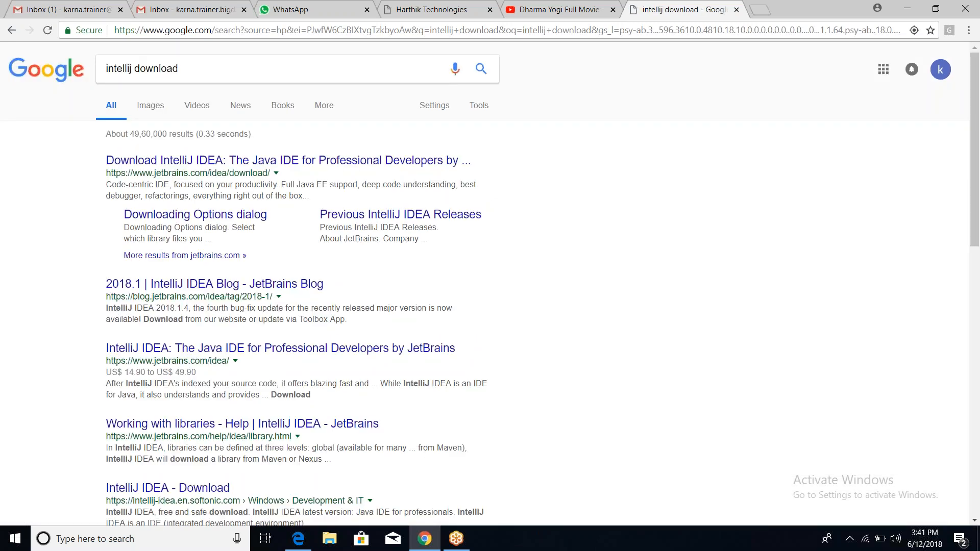
click(282, 161)
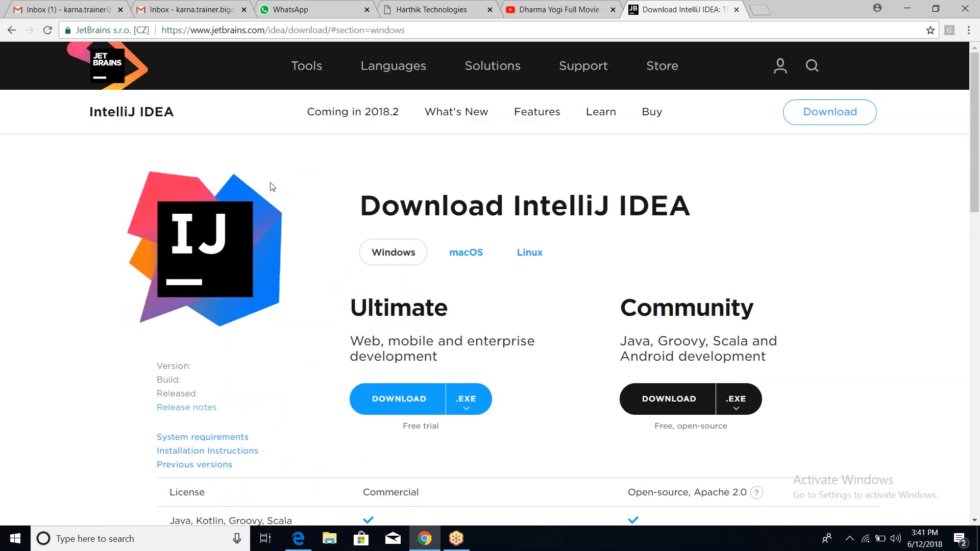
Review the IntelliJ IDEA 2018.1.4 download page's Ultimate and Community options for Windows.
click(958, 29)
click(827, 167)
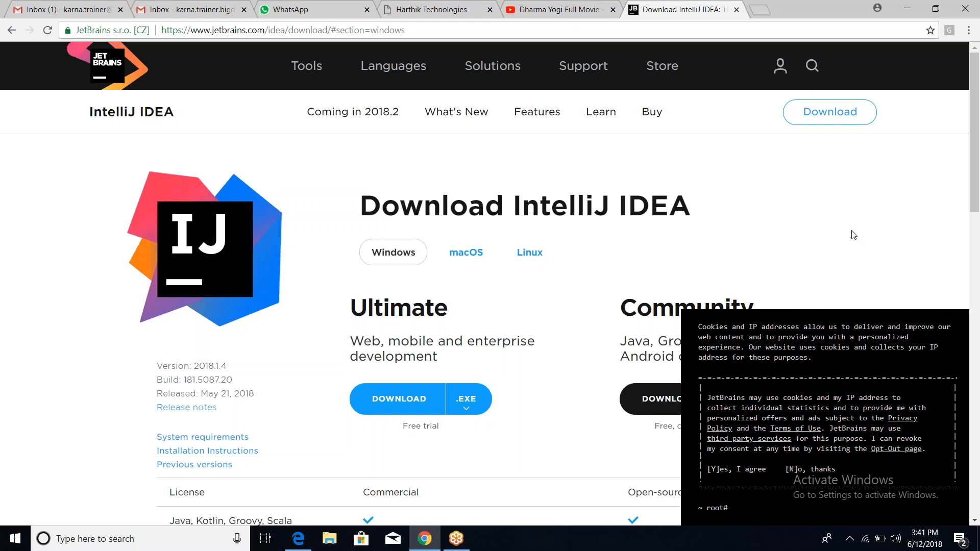
scroll(853, 235, down, 4)
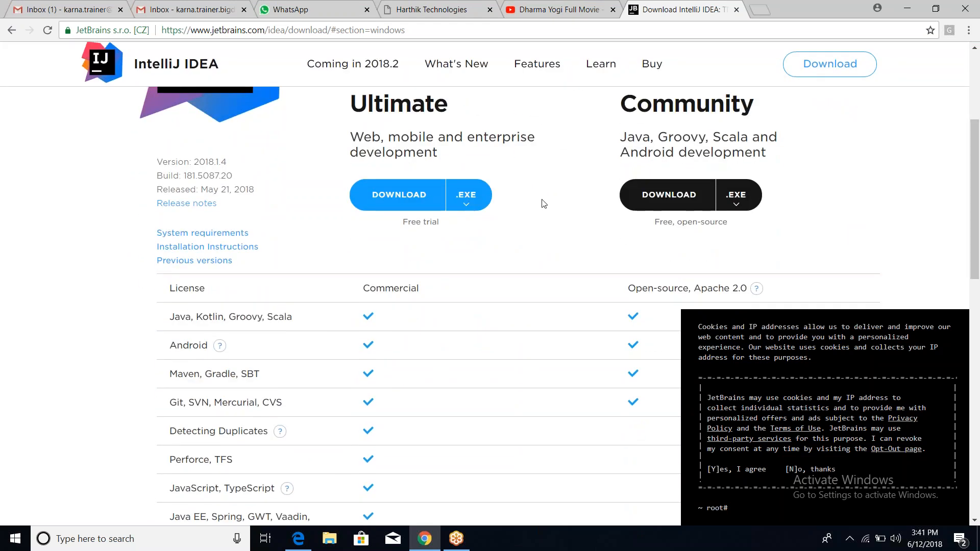
scroll(562, 206, up, 1)
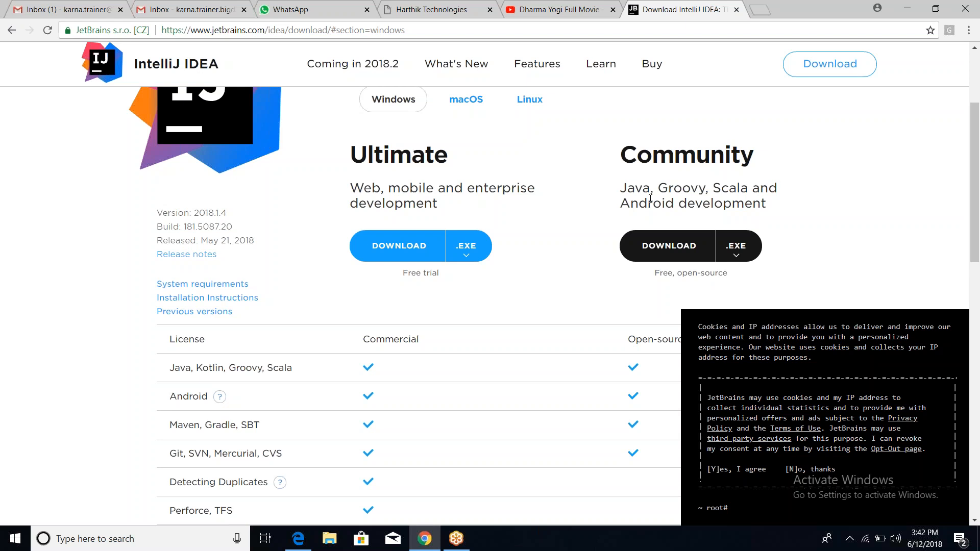
Download the Community Edition Windows .exe installer, ideaIC-2018.1.4.exe.
click(736, 247)
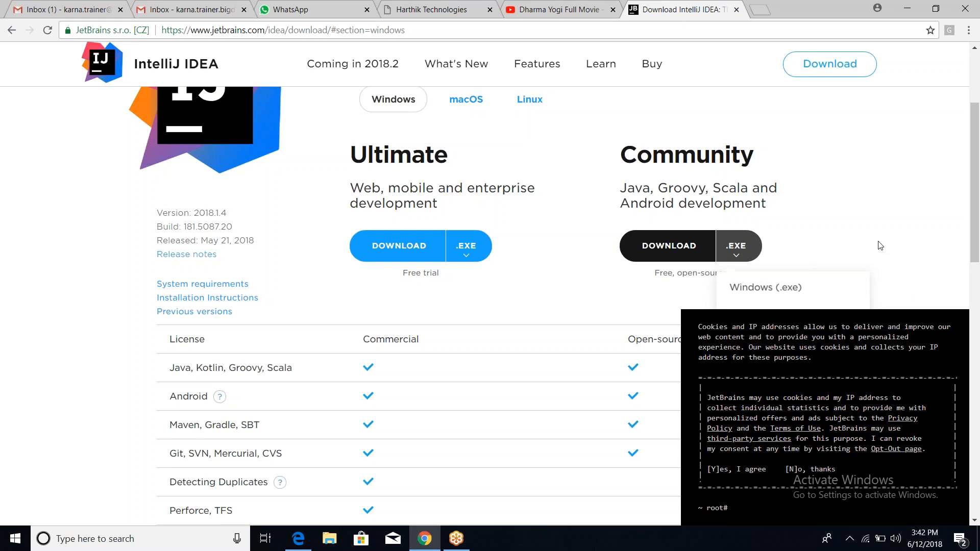
scroll(880, 246, down, 2)
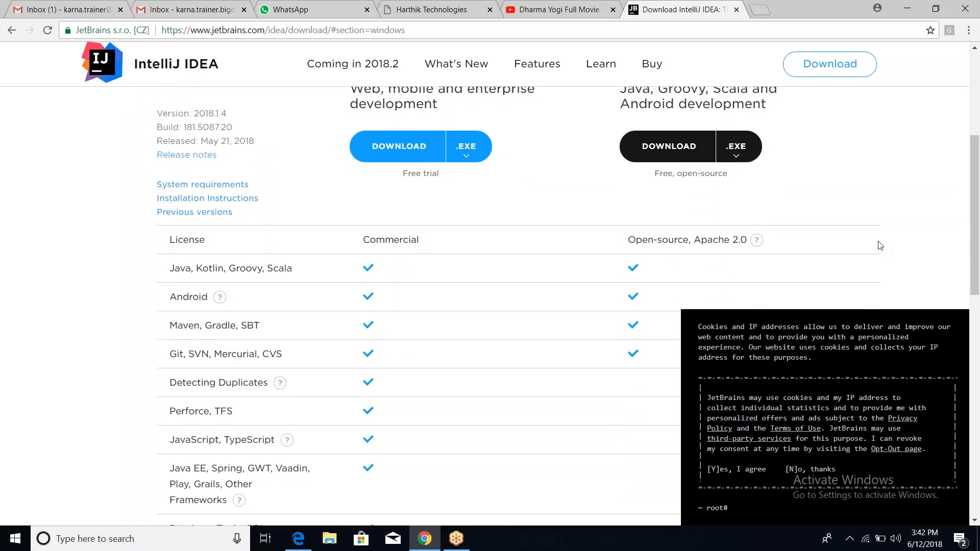
click(695, 144)
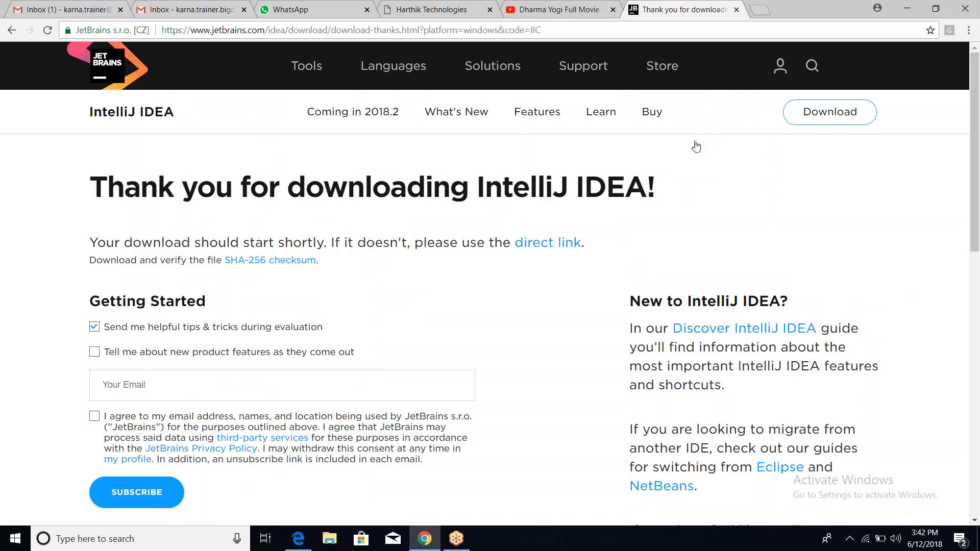
scroll(695, 147, down, 2)
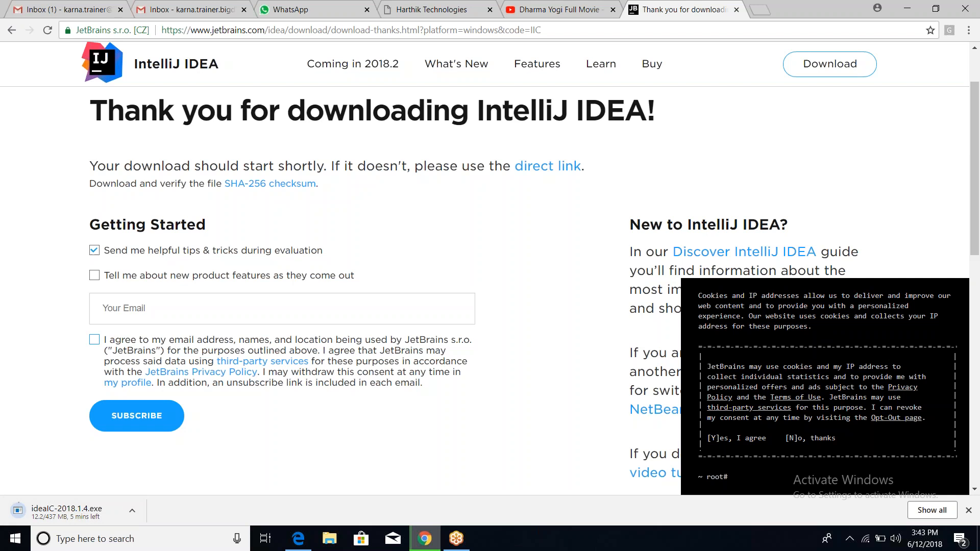
Show the finished ideaIC-2018.1.4.exe download in its Downloads folder.
key(ctrl+j)
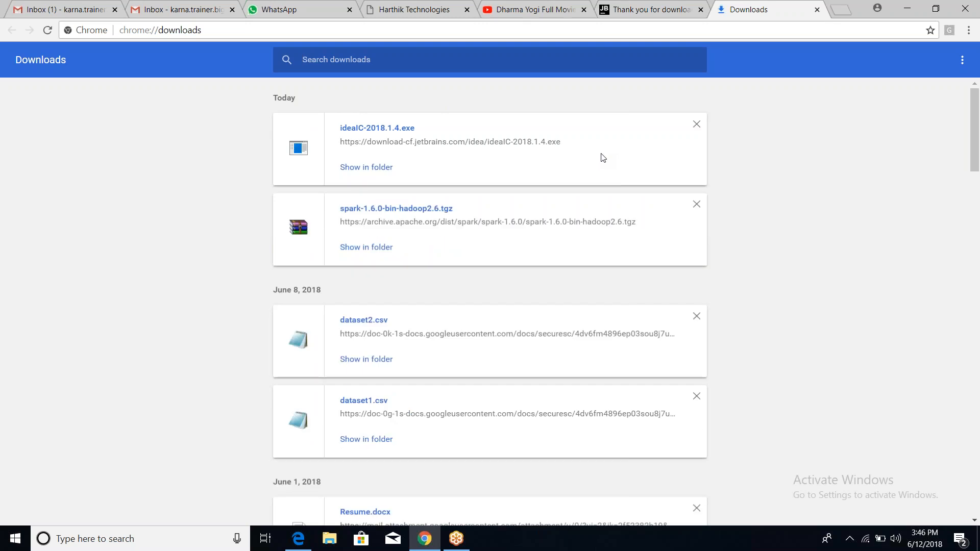
click(374, 168)
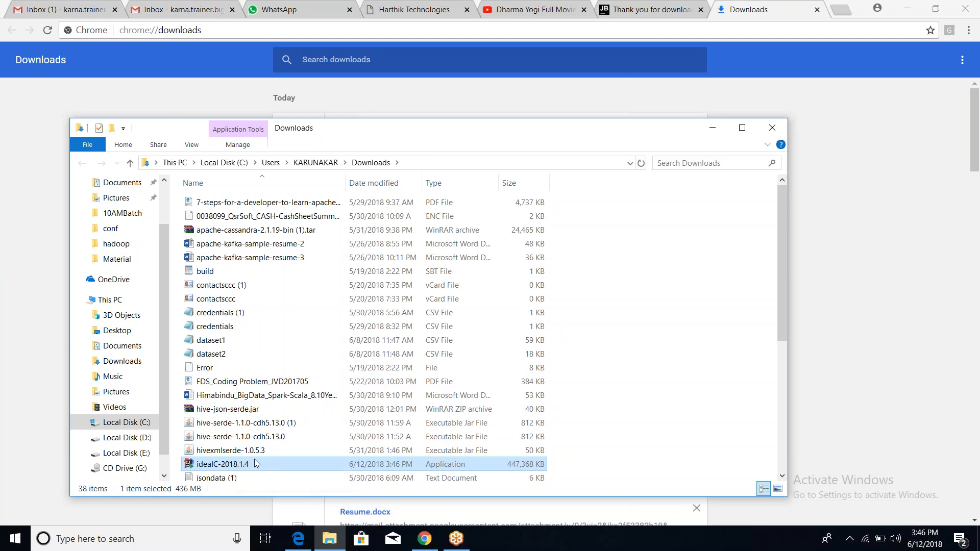
Paste the ideaIC-2018.1.4 installer onto Local Disk (E:) and run it from there.
click(131, 453)
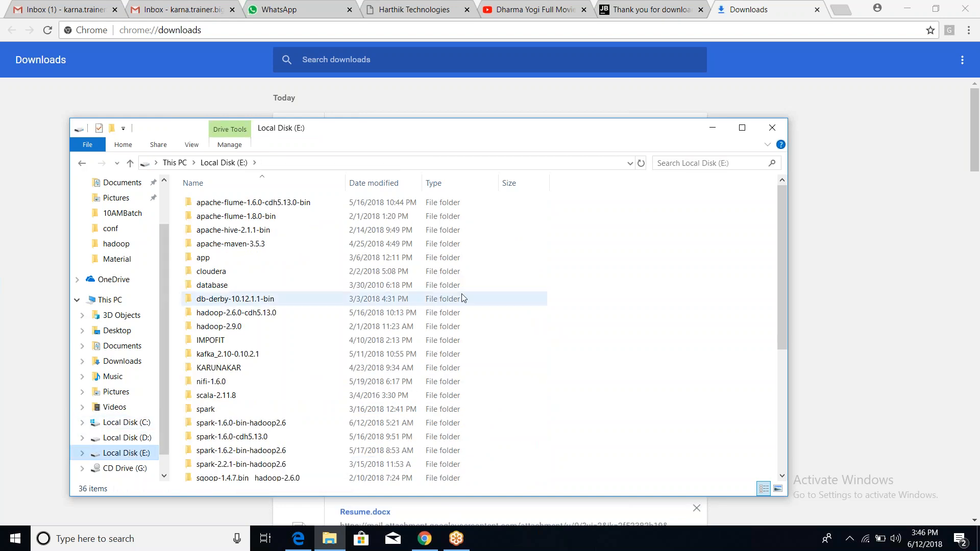
key(ctrl+v)
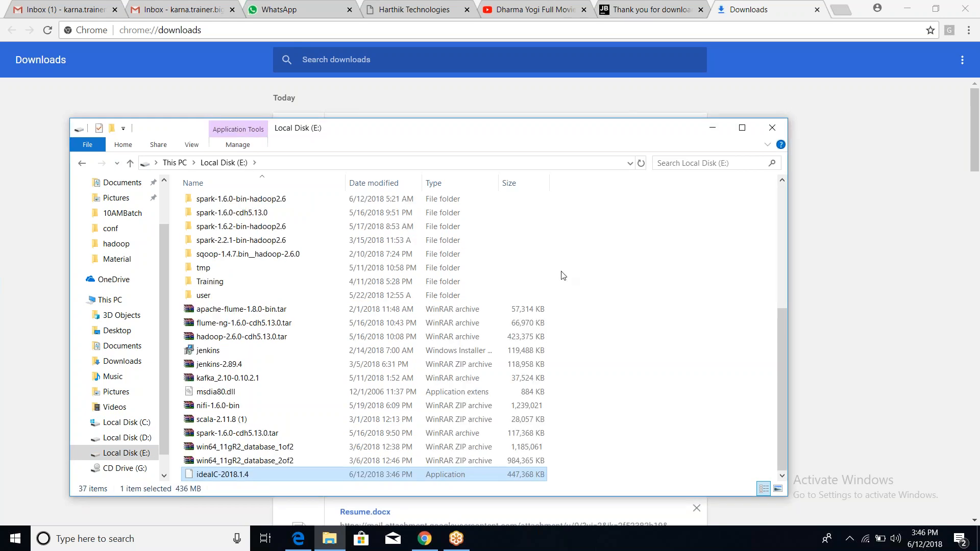
click(742, 129)
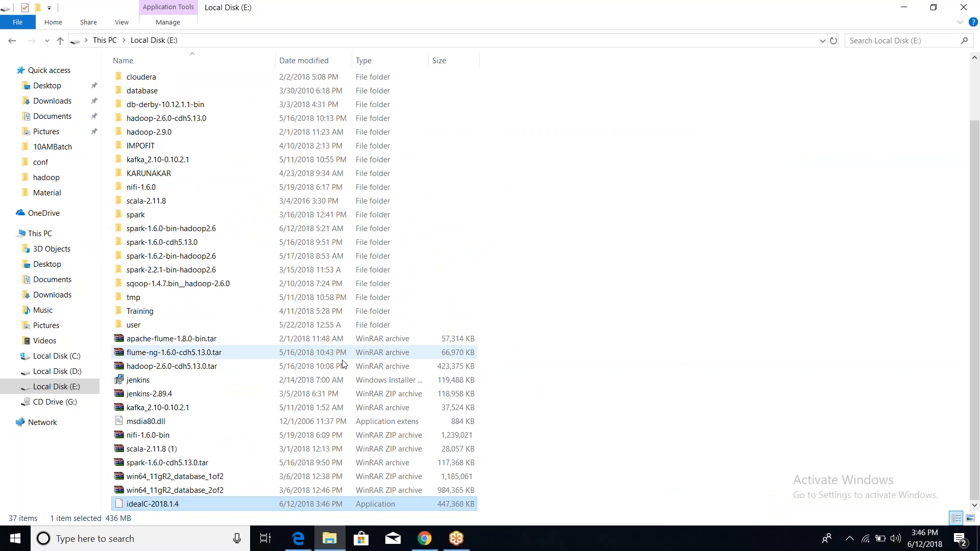
double_click(178, 504)
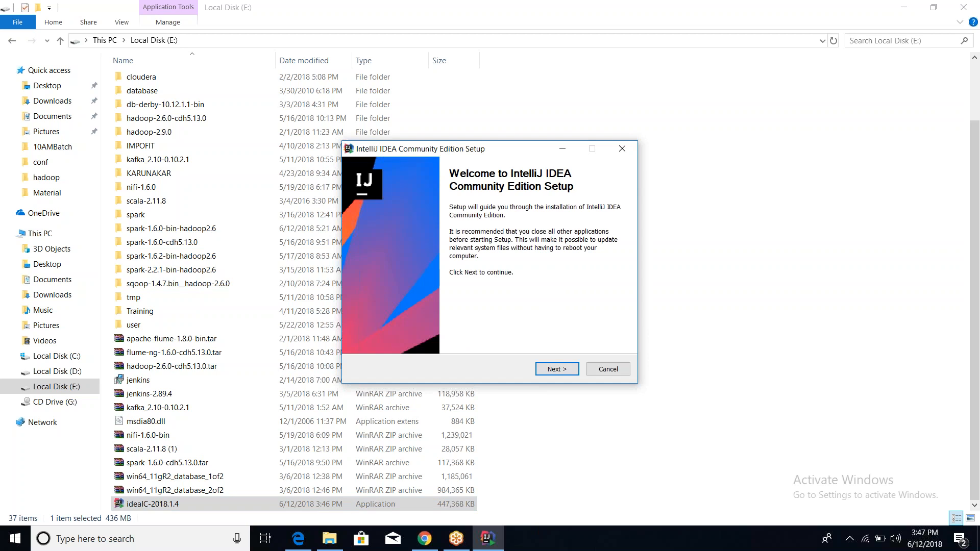
Advance past the setup welcome page, leaving old version 2017.3.2 marked for uninstall.
click(552, 371)
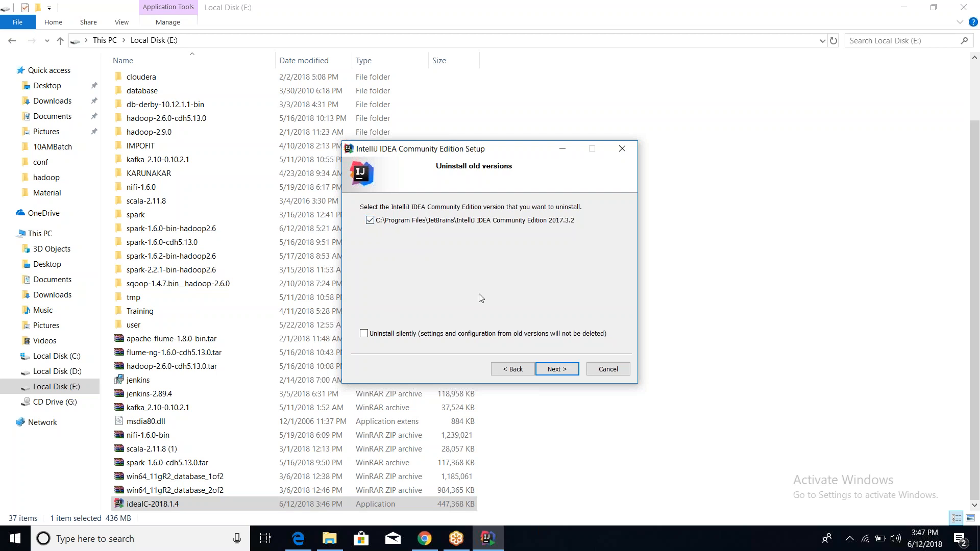
Uninstall IntelliJ IDEA 2017.3.2 along with its caches, local history, settings and plugins.
click(555, 371)
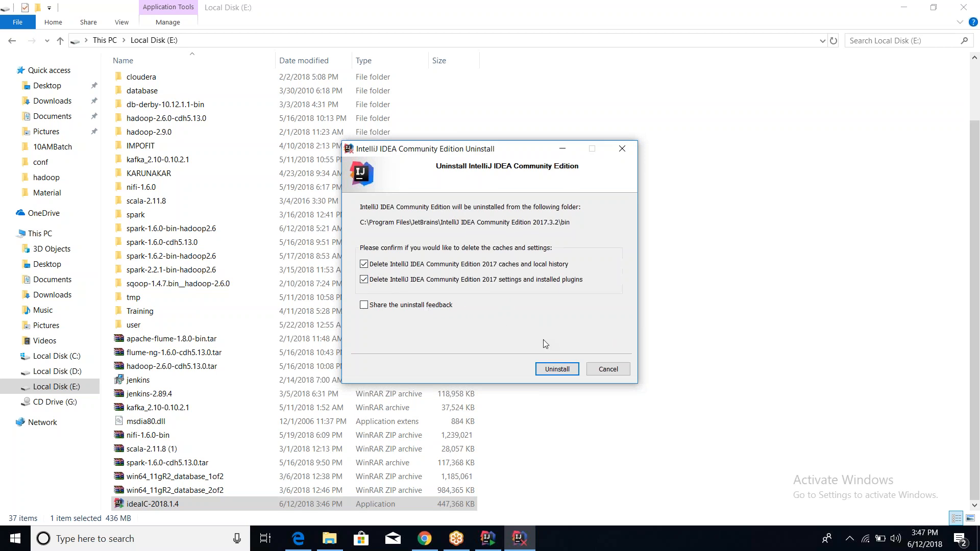
click(555, 369)
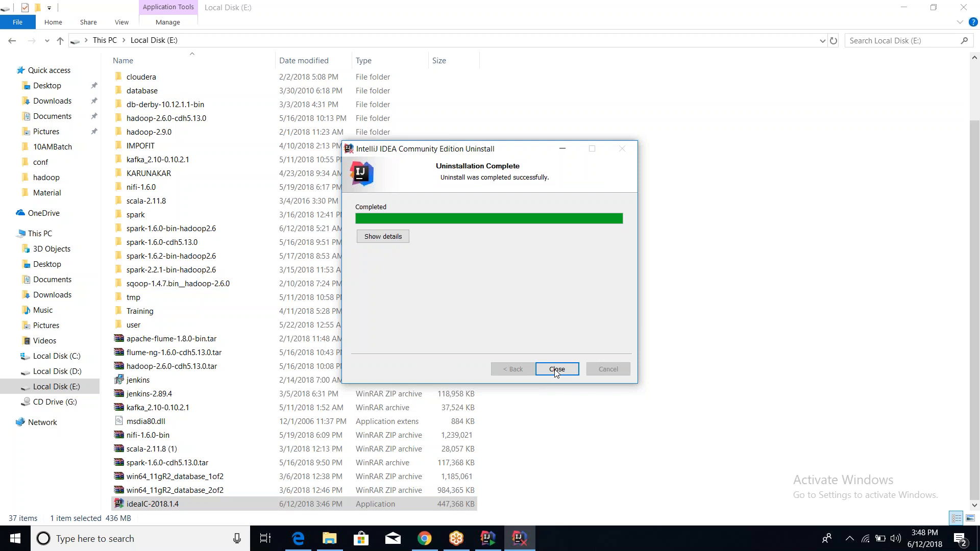
click(556, 369)
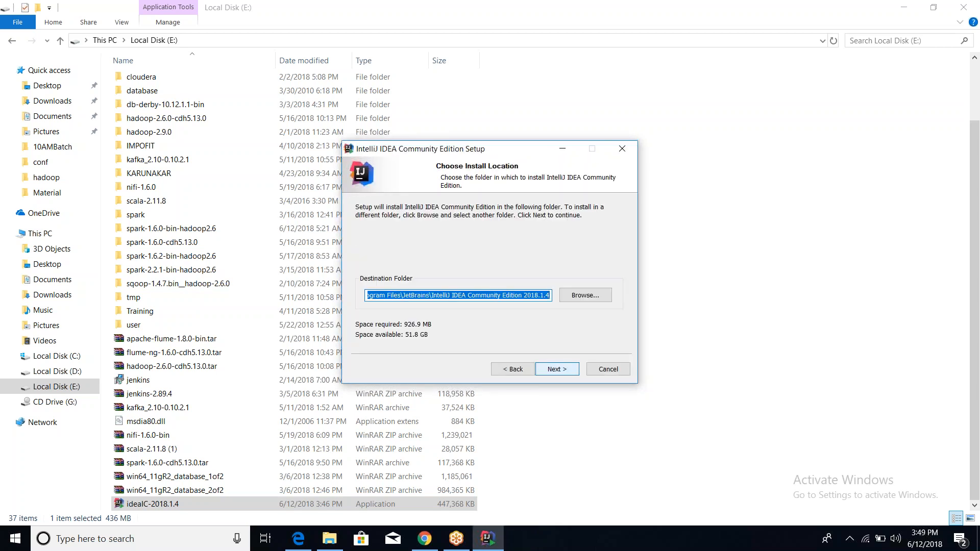
Keep the default install folder and options with a 64-bit launcher shortcut, reaching Start Menu Folder.
key(Return)
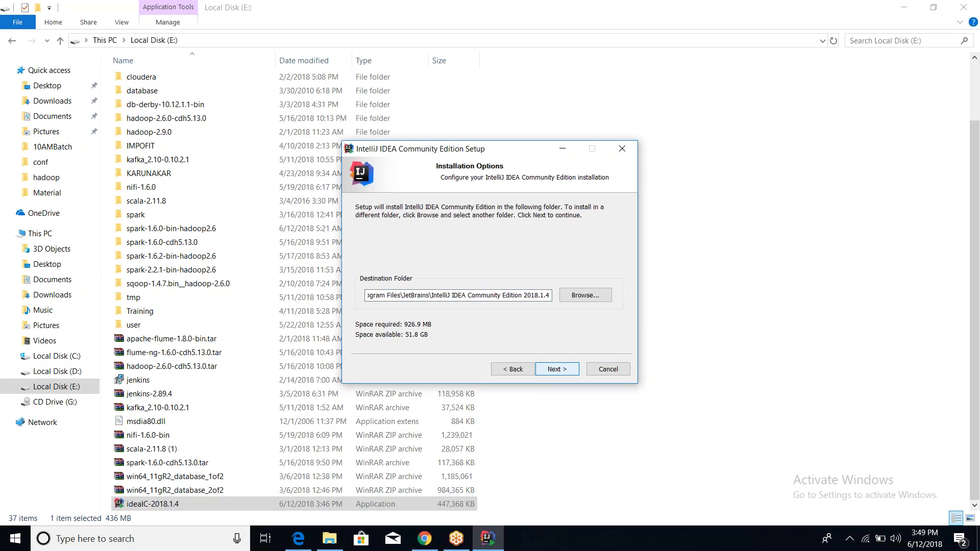
click(558, 370)
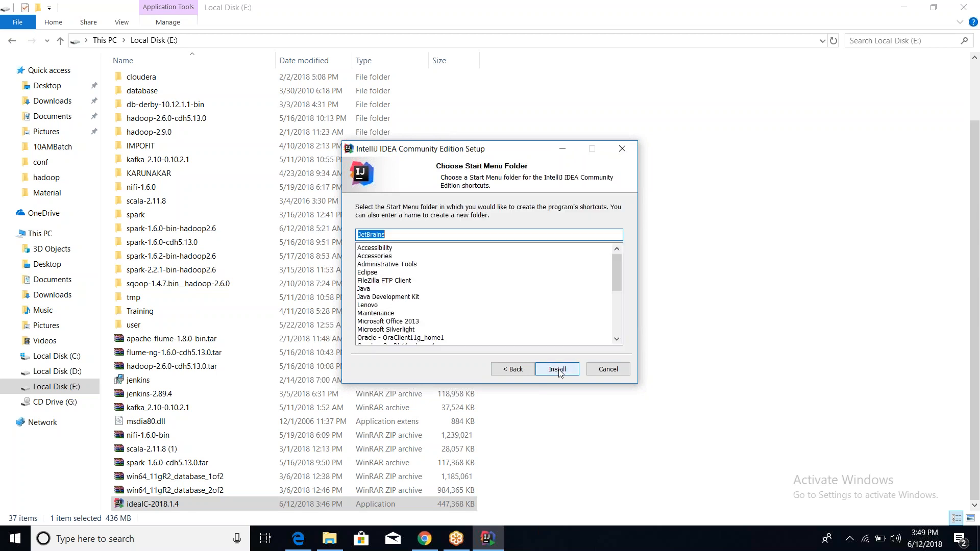
click(512, 370)
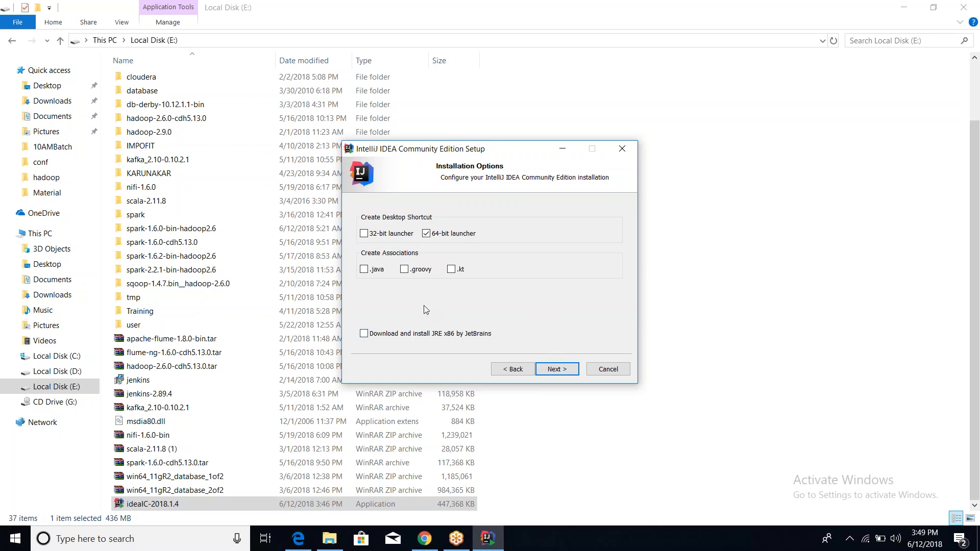
click(556, 369)
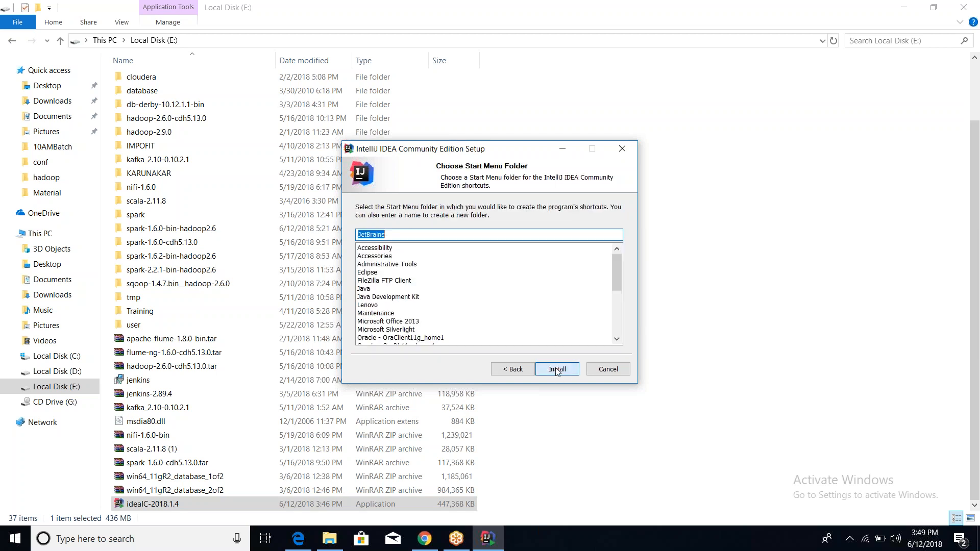
Install IntelliJ IDEA Community Edition under the JetBrains Start Menu folder.
click(557, 370)
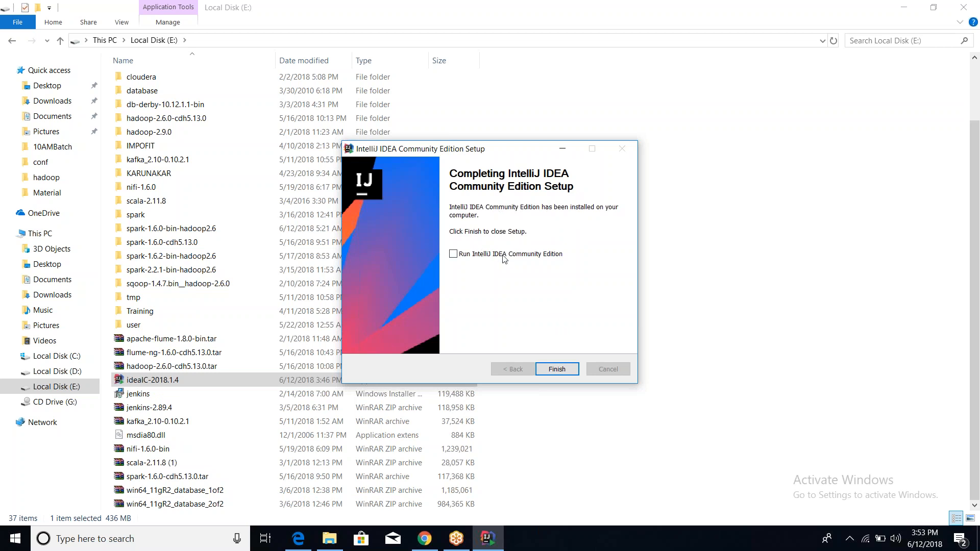
Finish setup, minimize File Explorer and Chrome, and launch IntelliJ IDEA from its desktop shortcut.
click(554, 372)
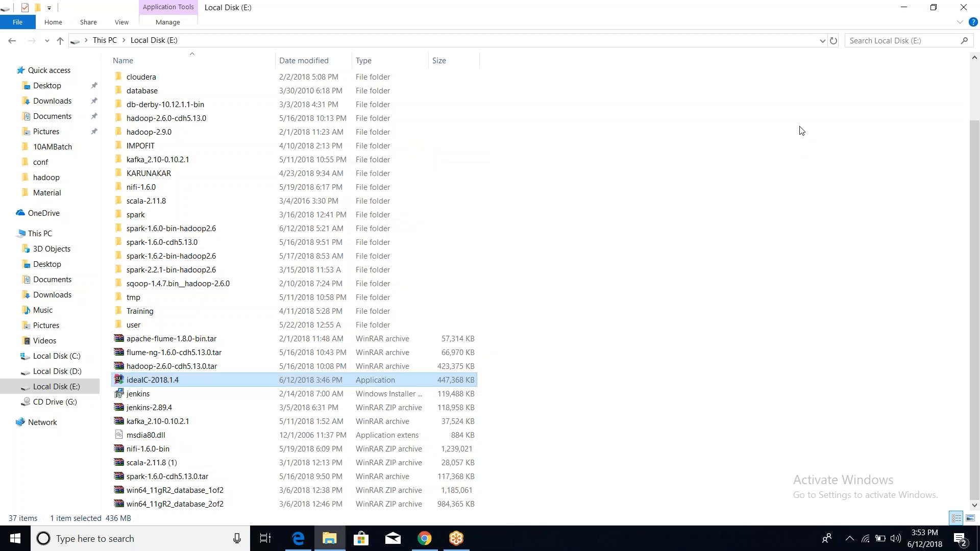
click(903, 7)
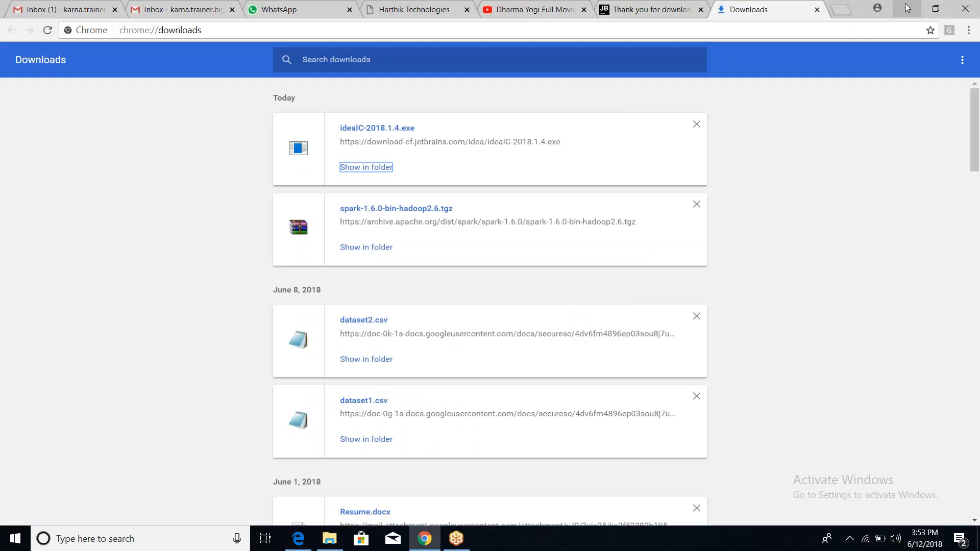
click(904, 7)
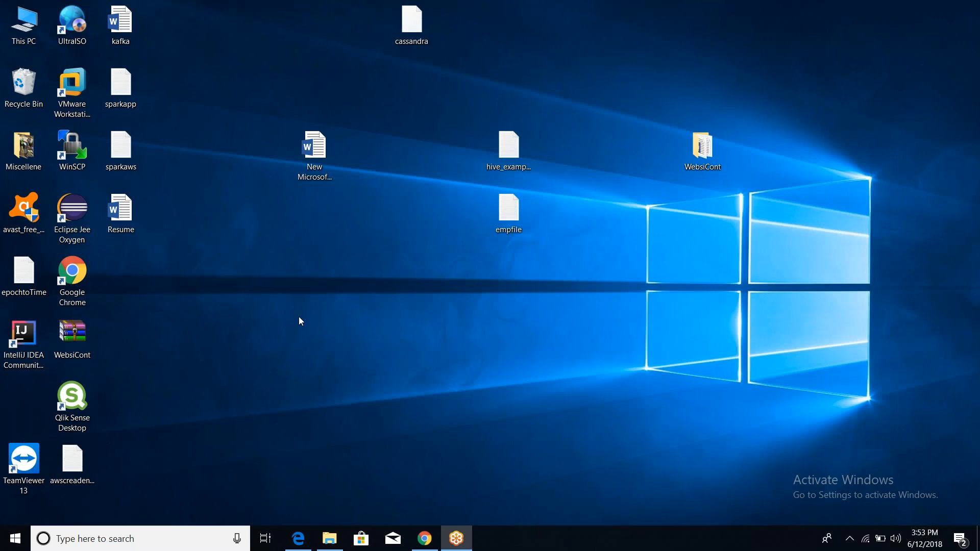
click(35, 345)
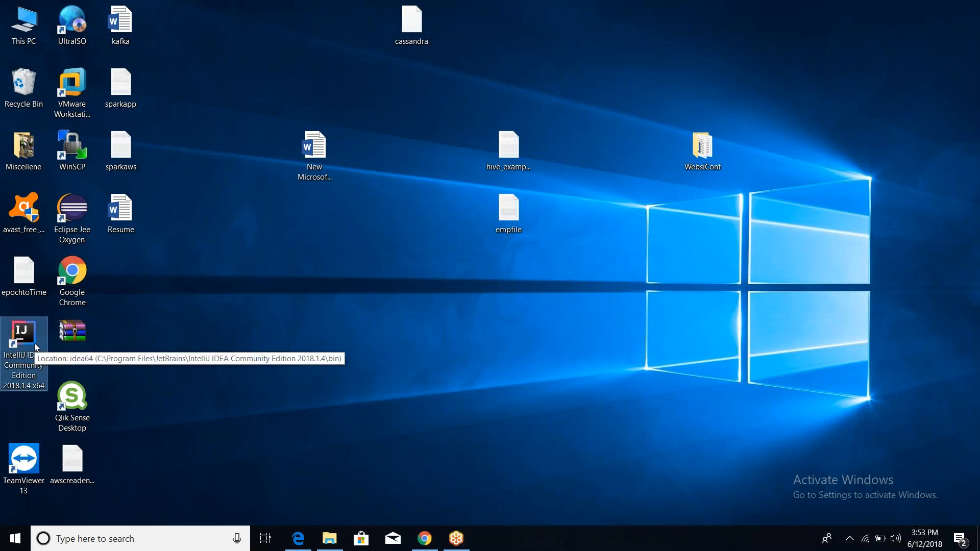
double_click(32, 348)
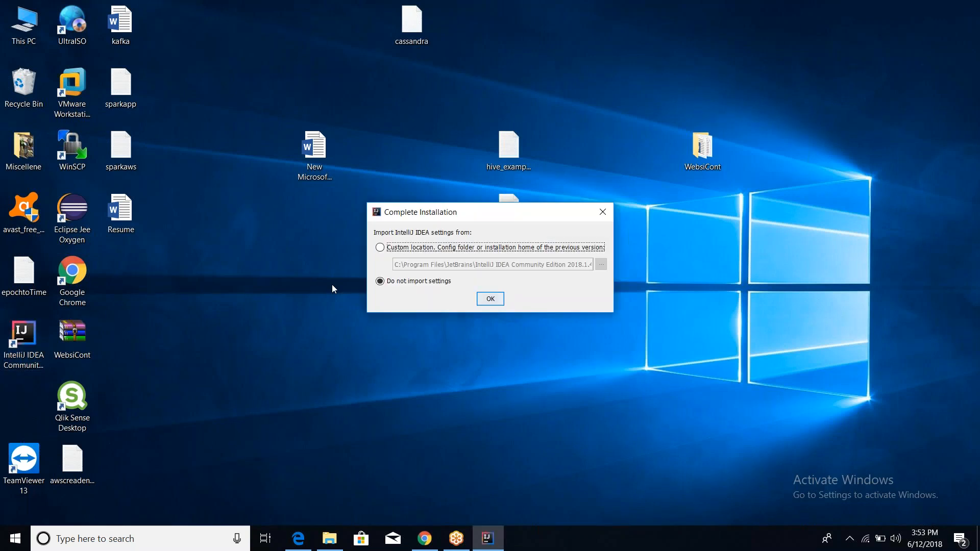
Start without importing settings, accept the JetBrains user agreement, and decline sending usage statistics.
click(491, 299)
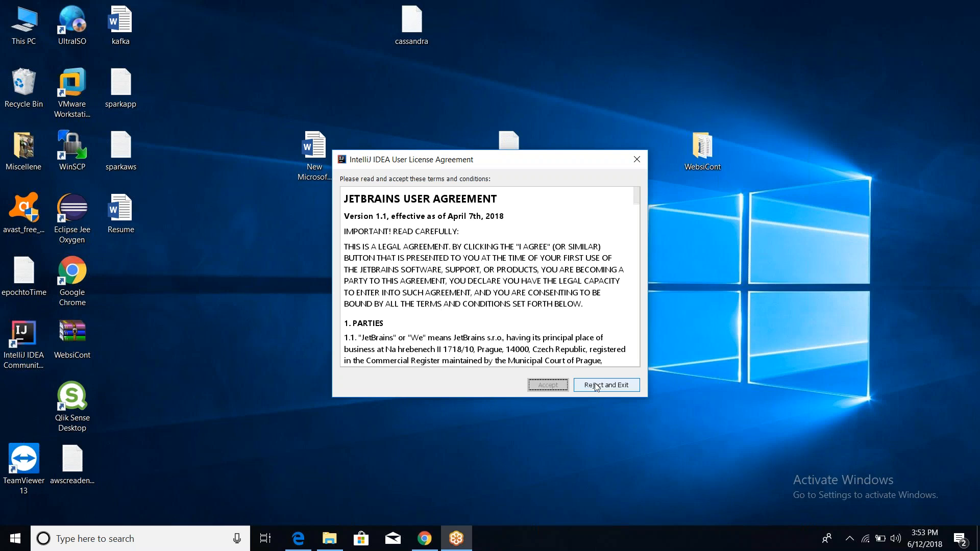
click(635, 253)
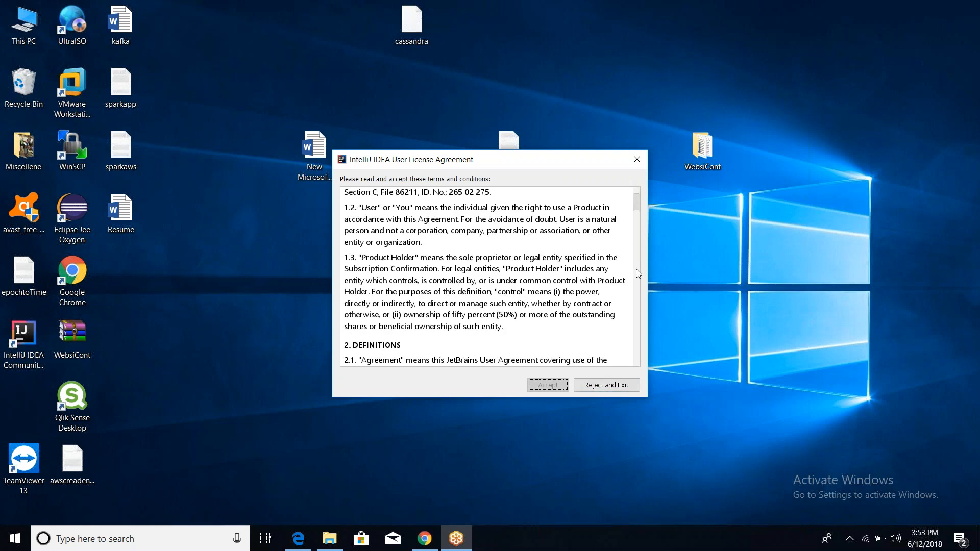
click(638, 322)
click(638, 330)
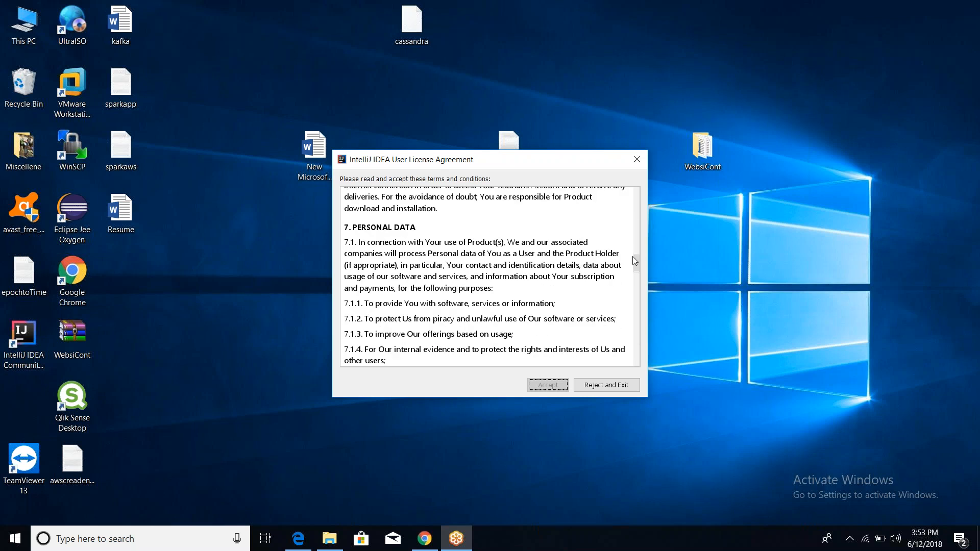
drag(634, 259, 633, 380)
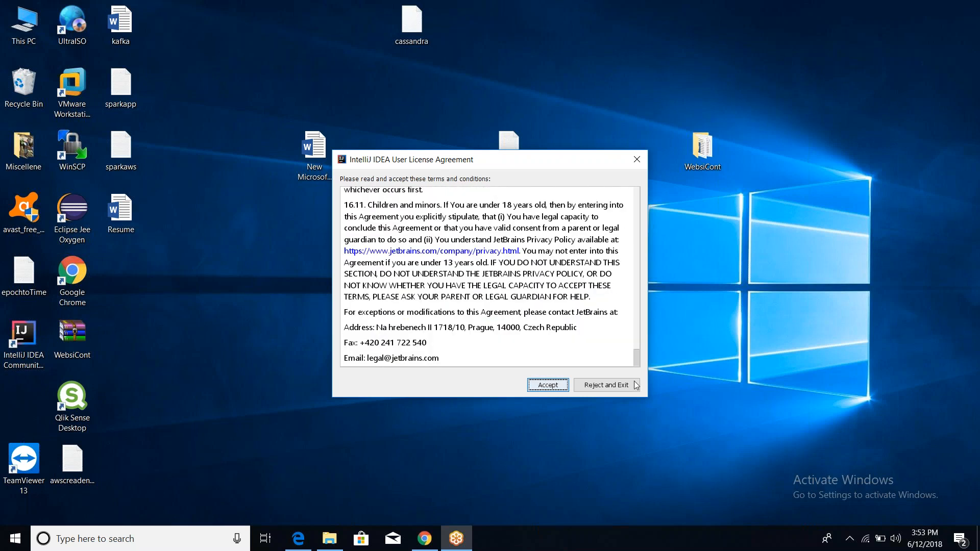
click(545, 387)
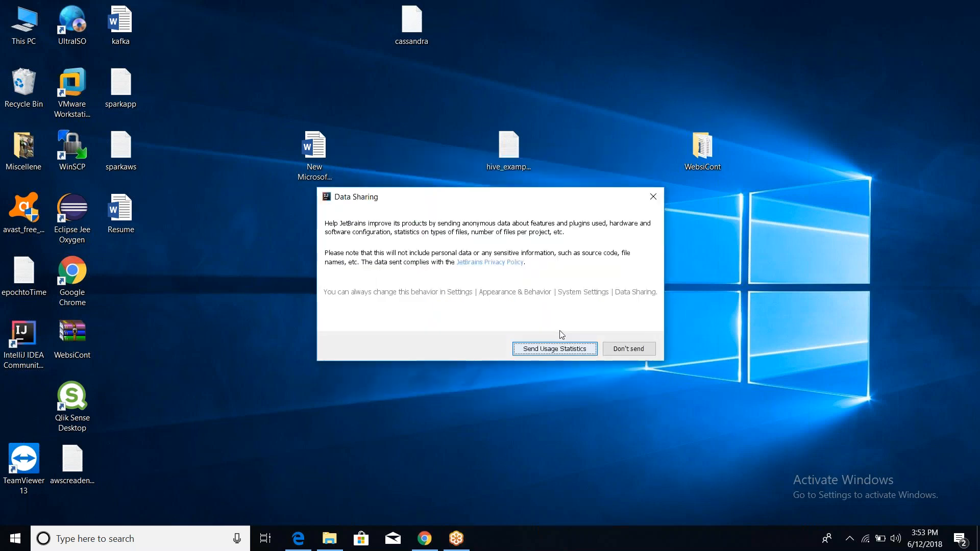
click(622, 350)
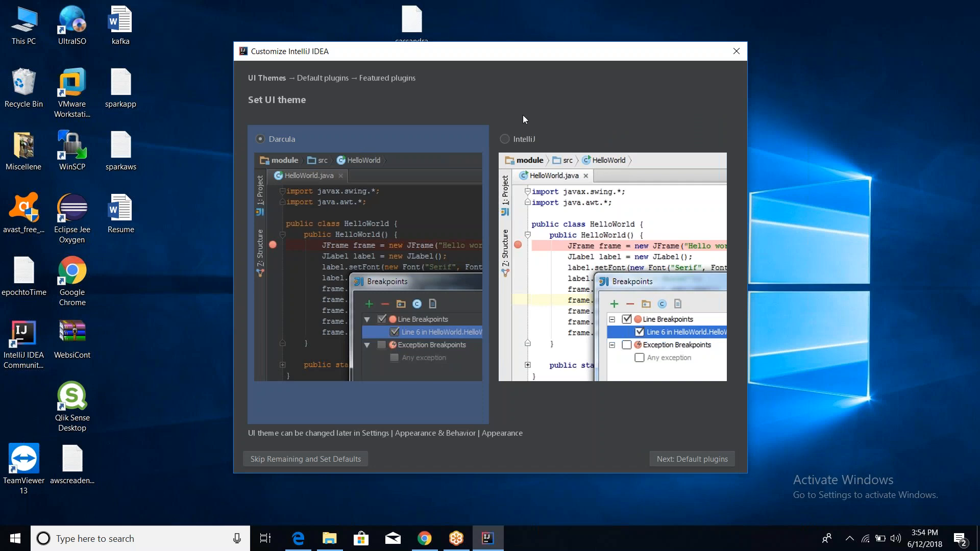
Pick the light IntelliJ theme, pass the default plugins, and install the Scala plugin.
click(503, 139)
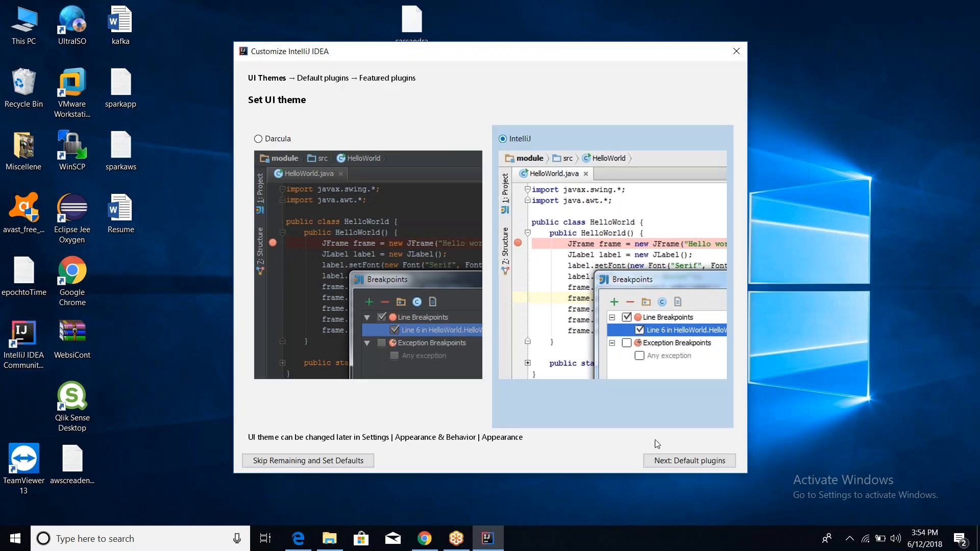
click(680, 462)
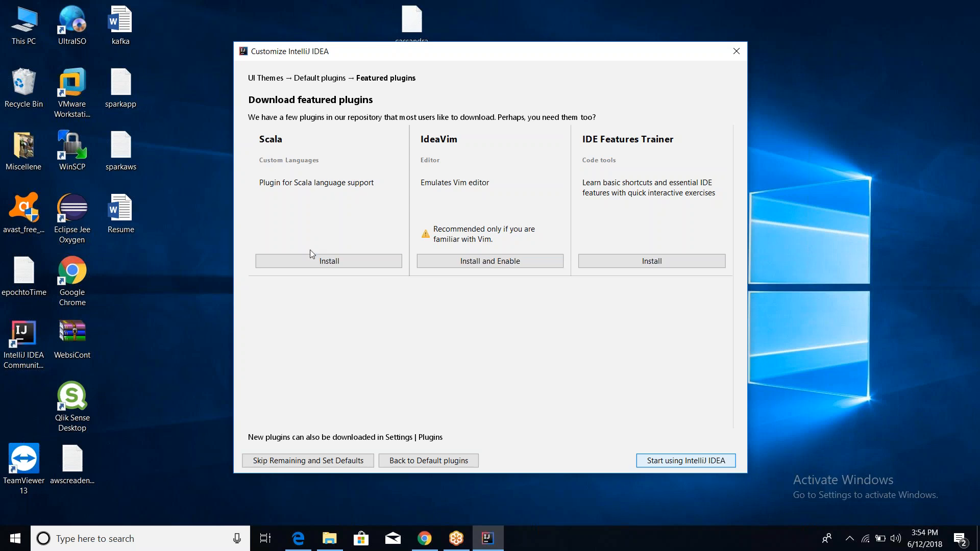
click(311, 263)
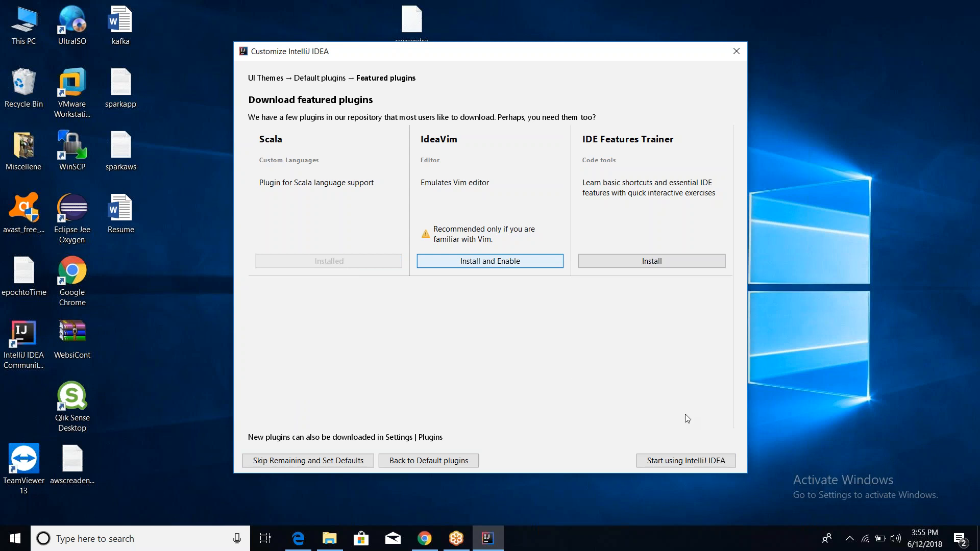
Finish the Customize wizard and launch IntelliJ IDEA 2018.1.4 to its Welcome screen.
click(684, 462)
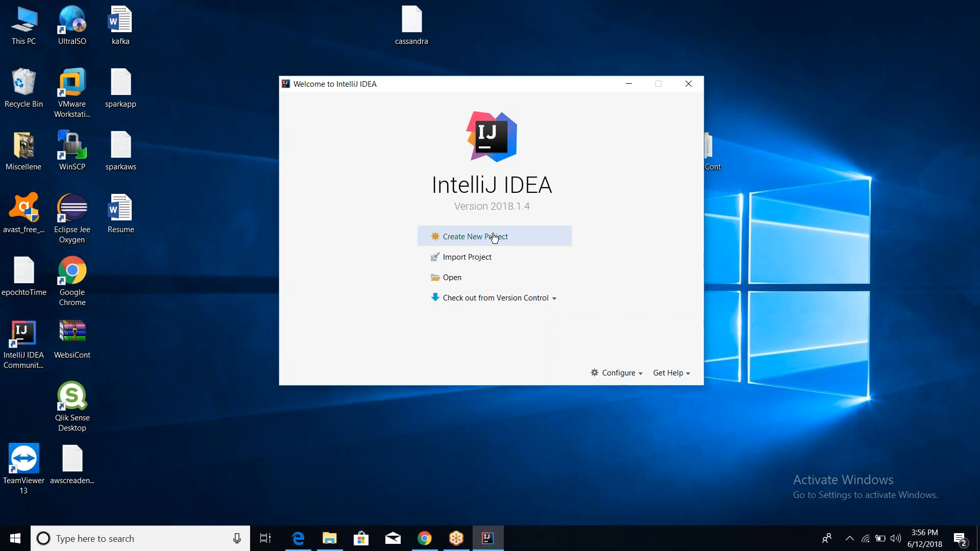
Choose Create New Project on the Welcome screen to bring up the New Project dialog.
click(472, 238)
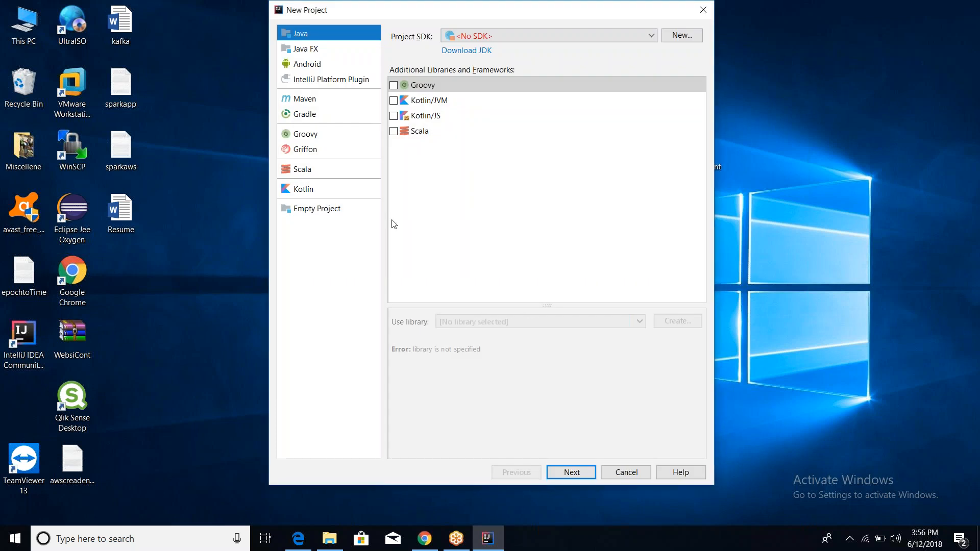
Choose an sbt-based Scala project and name it DemoProject.
click(305, 171)
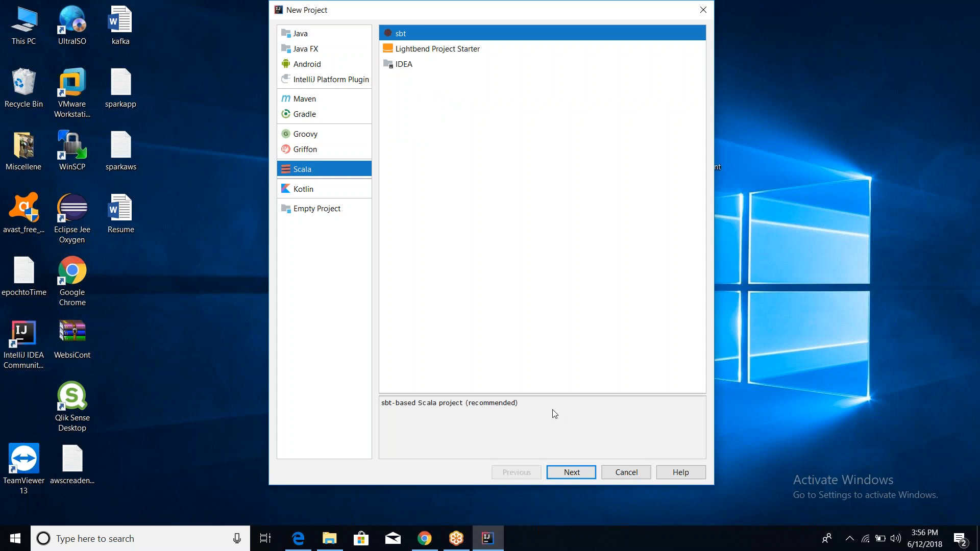
click(559, 472)
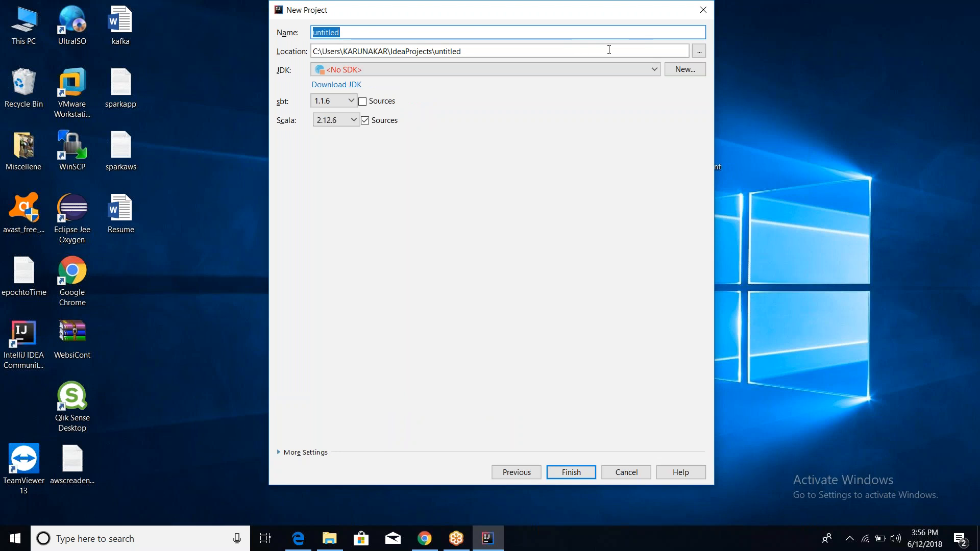
text(Deo)
text(mo)
key(BackSpace)
key(BackSpace)
key(BackSpace)
text(moProject)
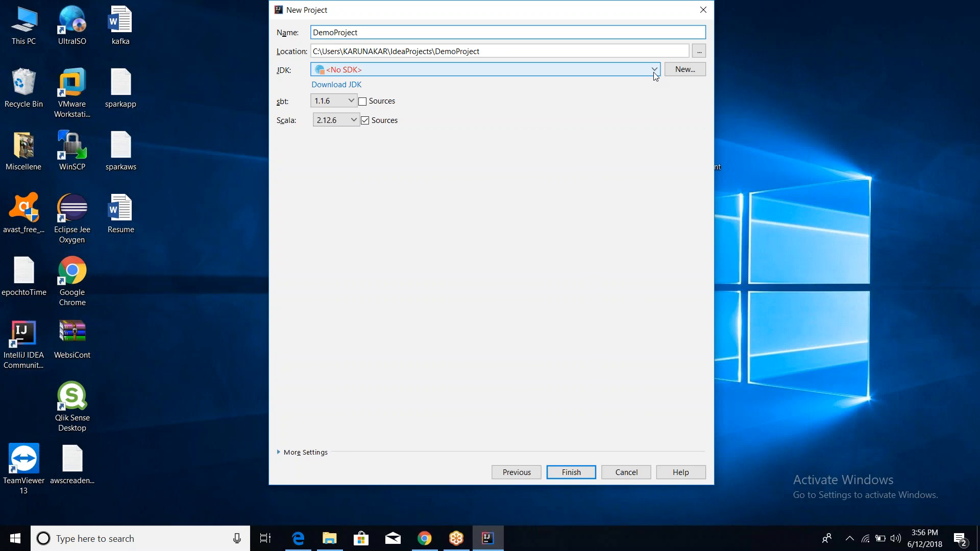
Add jdk1.8.0_151 from C:\Program Files\Java as the project JDK.
click(685, 70)
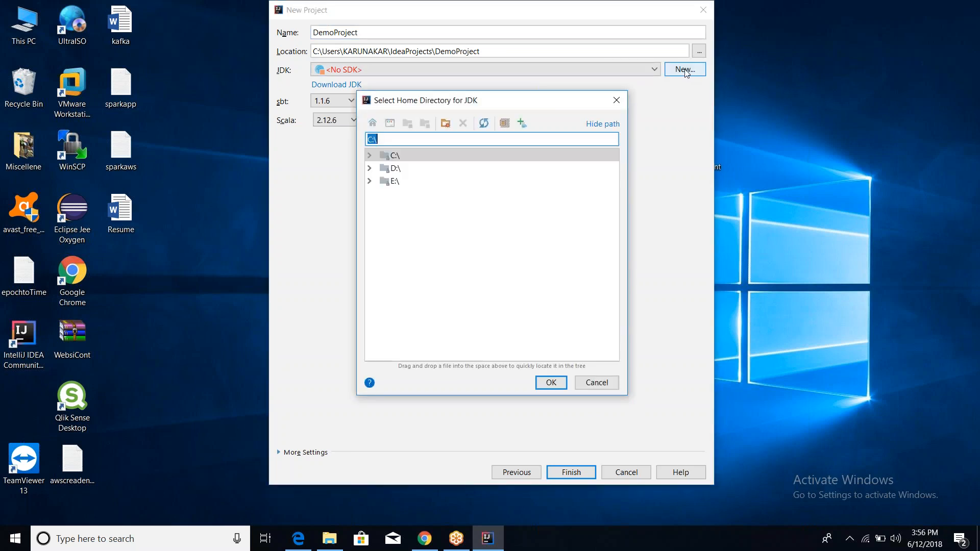
click(368, 159)
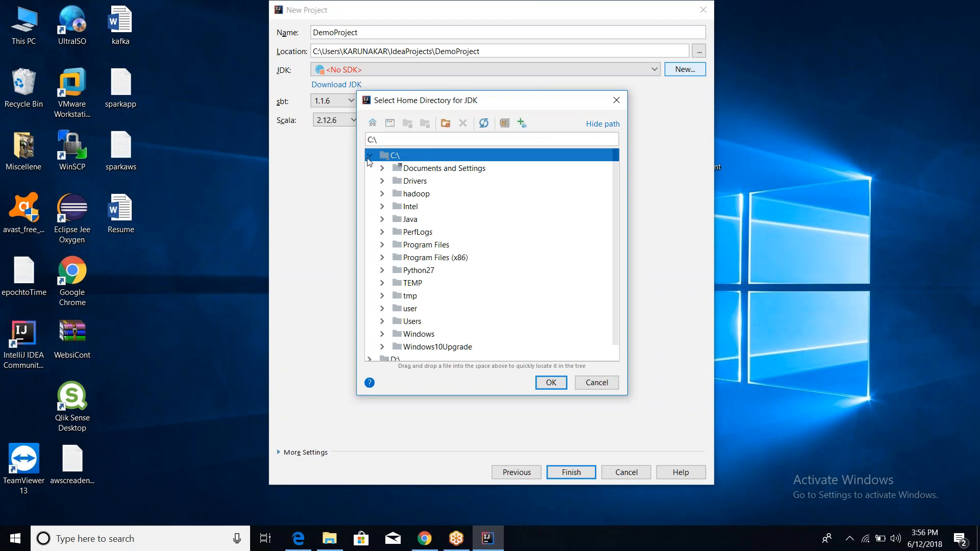
click(381, 249)
click(381, 246)
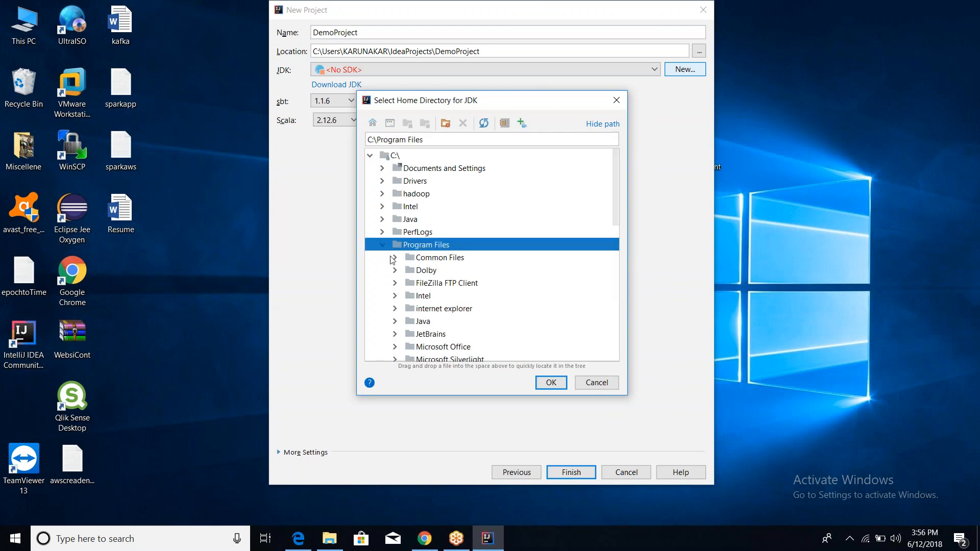
click(394, 321)
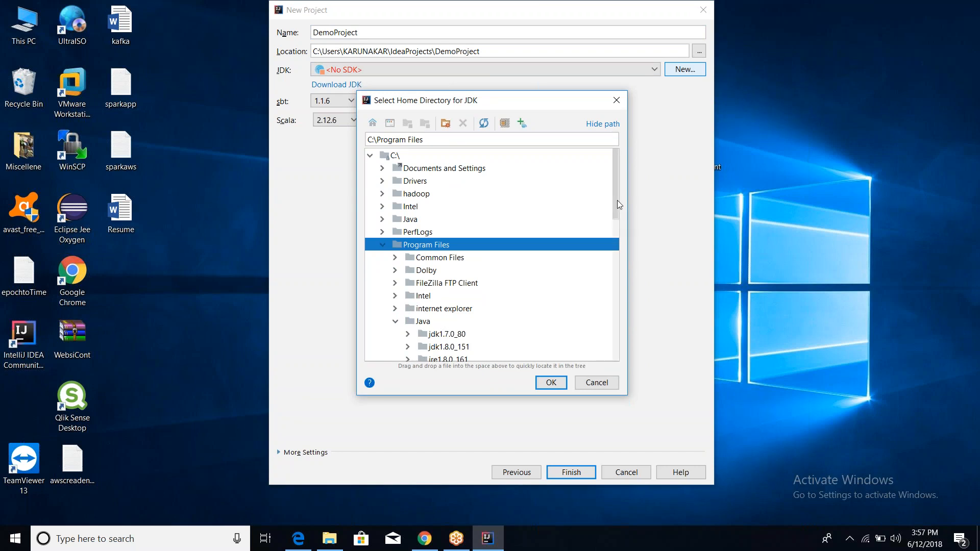
drag(617, 200, 617, 219)
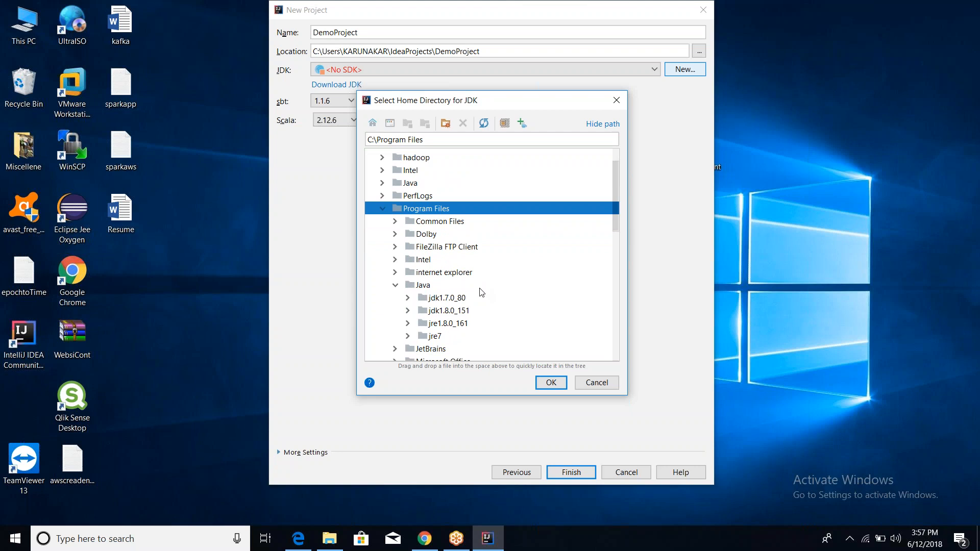
click(454, 312)
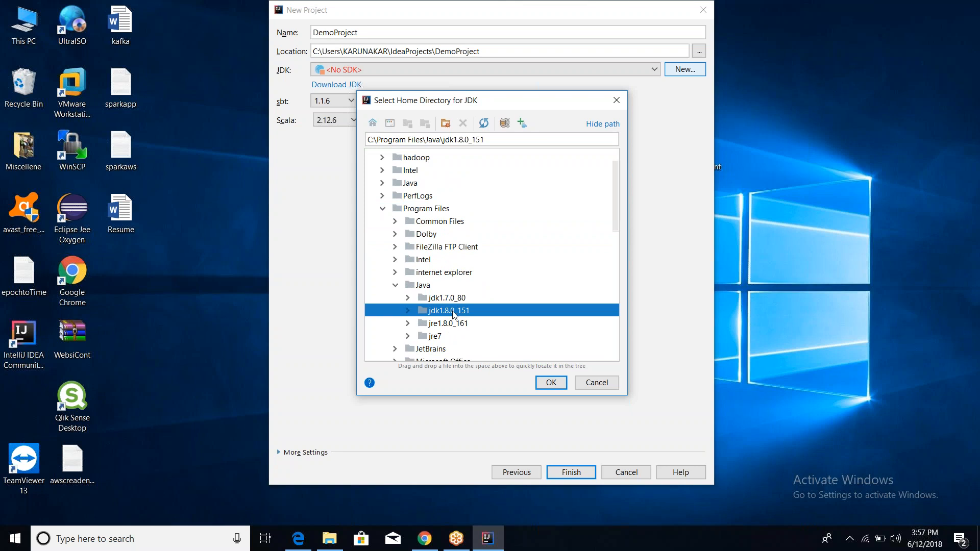
click(544, 385)
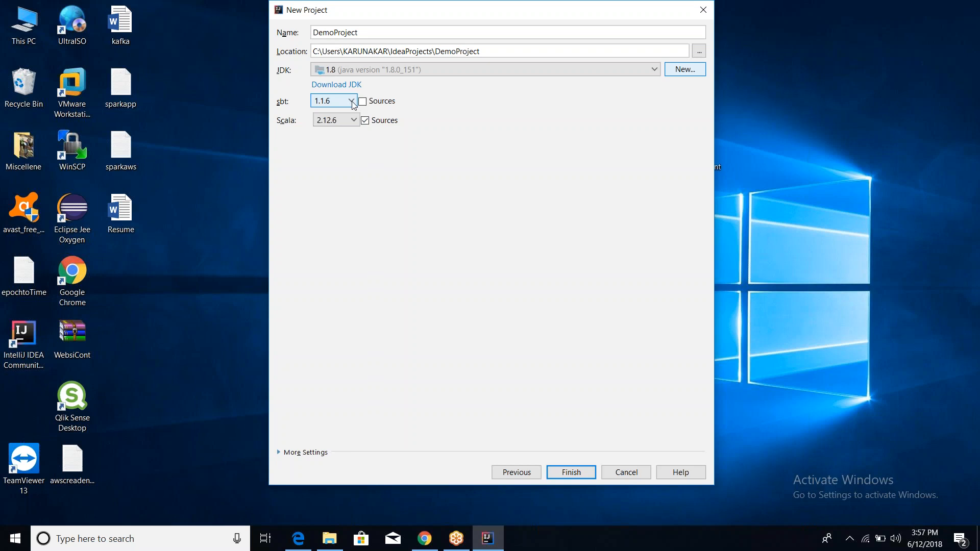
Change the project's Scala version from 2.12.6 to 2.11.8.
click(355, 121)
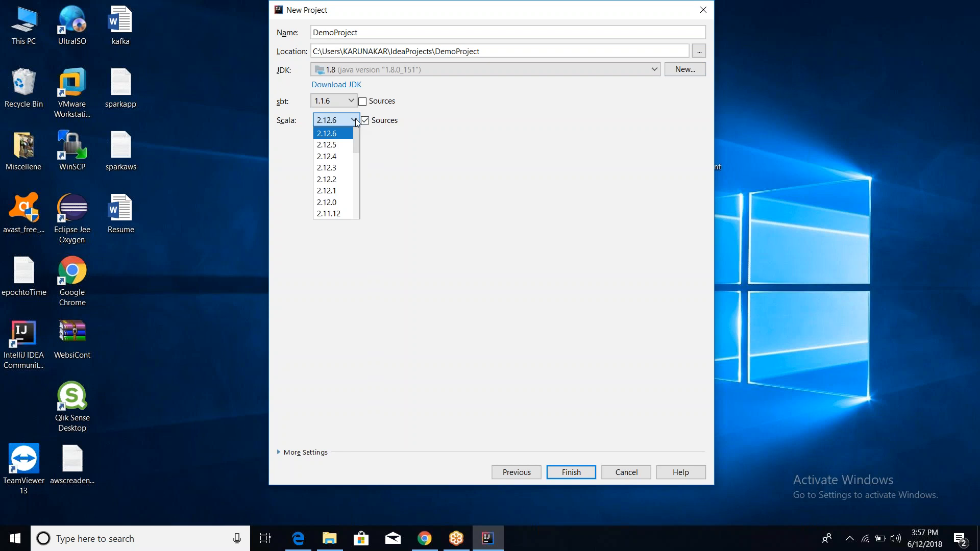
key(Down)
key(Down)
key(Down)
key(Down)
key(Down)
key(Down)
key(Down)
key(Down)
key(Down)
key(Down)
key(Down)
key(Down)
key(Down)
key(Down)
key(Down)
key(Down)
key(Down)
key(Down)
key(Down)
key(Down)
key(Up)
key(Up)
key(Up)
key(Up)
key(Up)
key(Up)
key(Up)
key(Up)
key(Up)
key(Up)
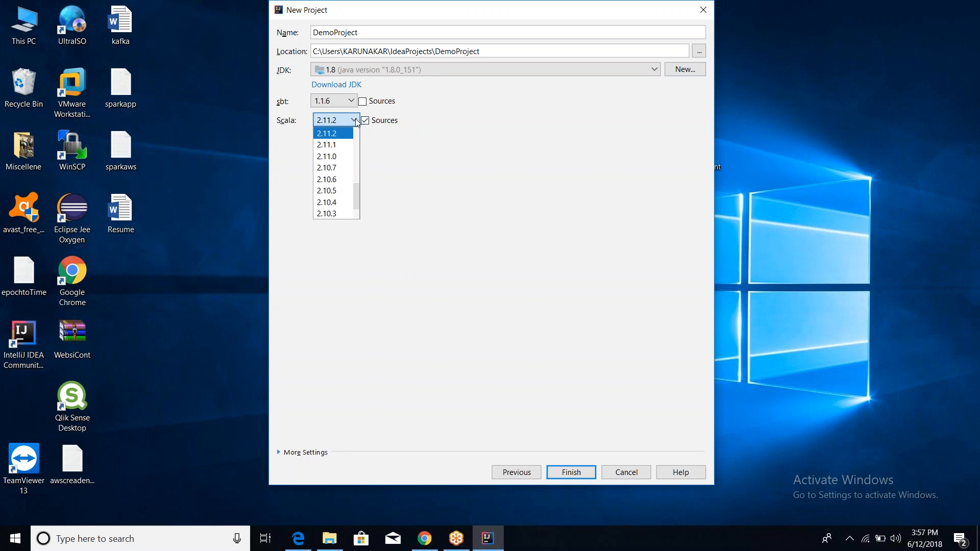
key(Up)
key(Up)
key(Up)
key(Up)
key(Up)
key(Up)
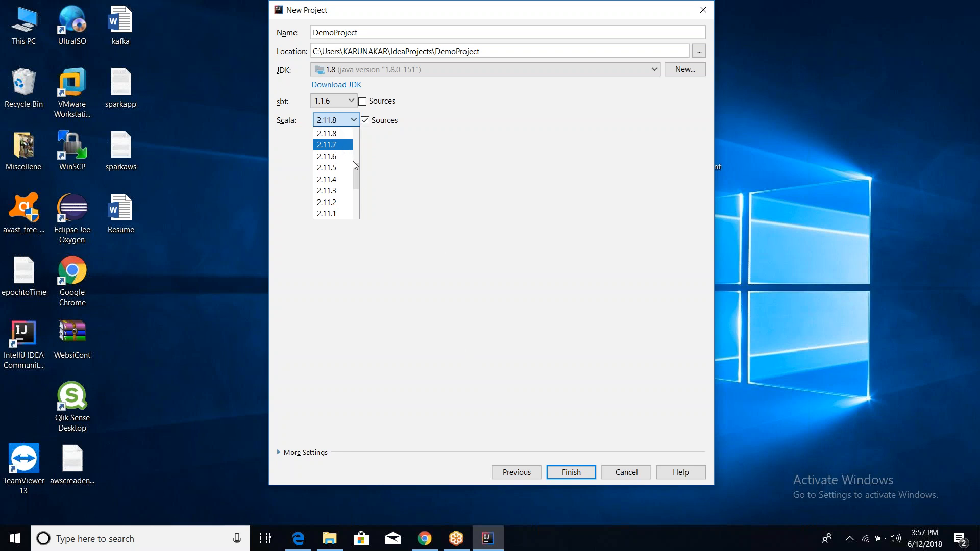
click(335, 134)
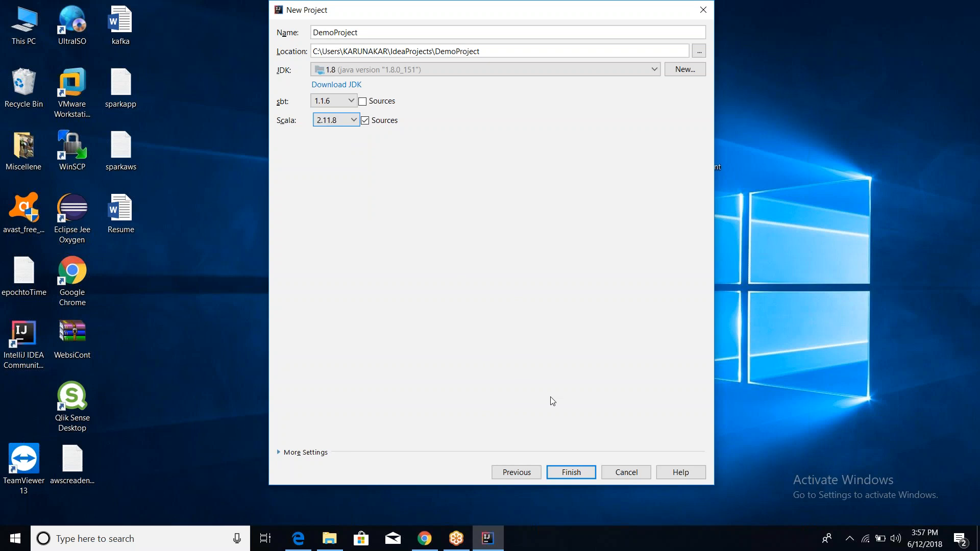
Create DemoProject and allow OpenJDK and IntelliJ IDEA through the firewall.
click(576, 475)
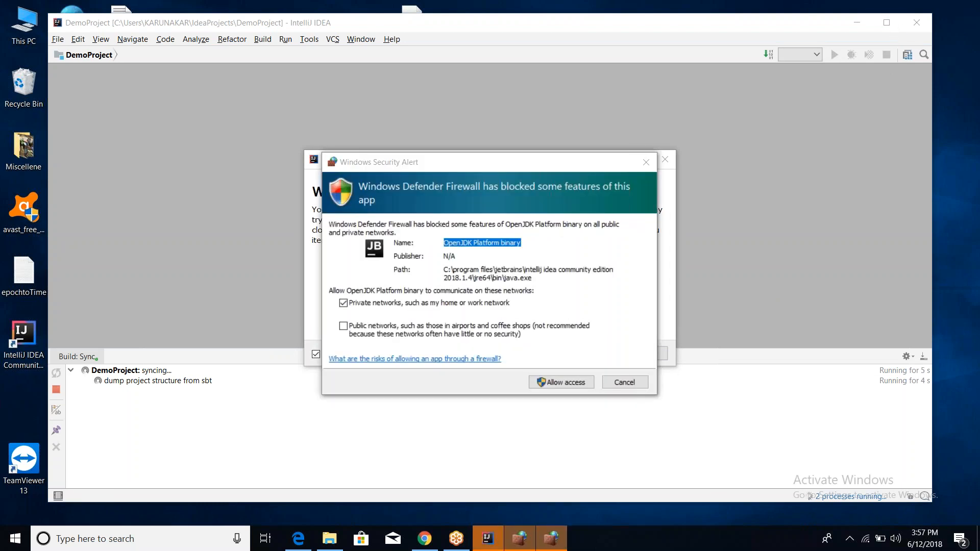
click(568, 382)
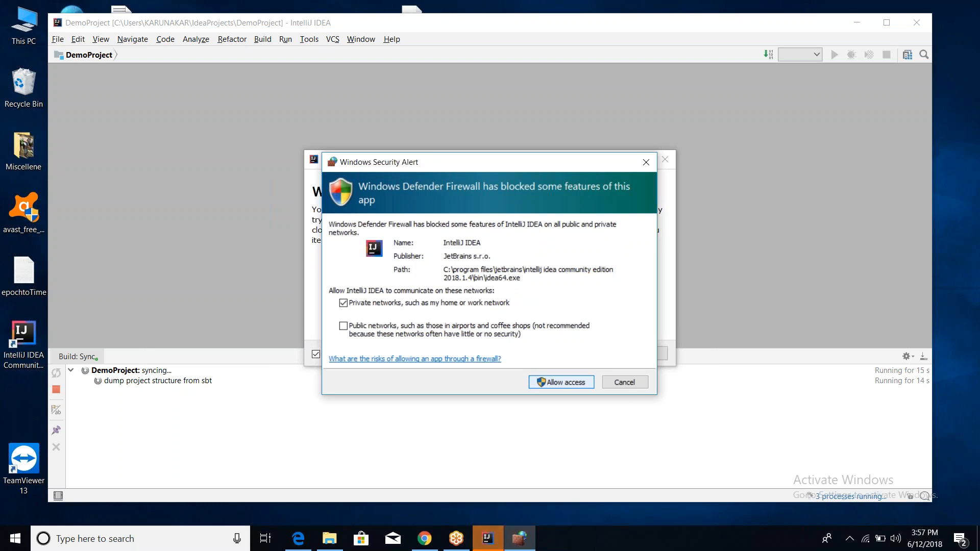
click(562, 382)
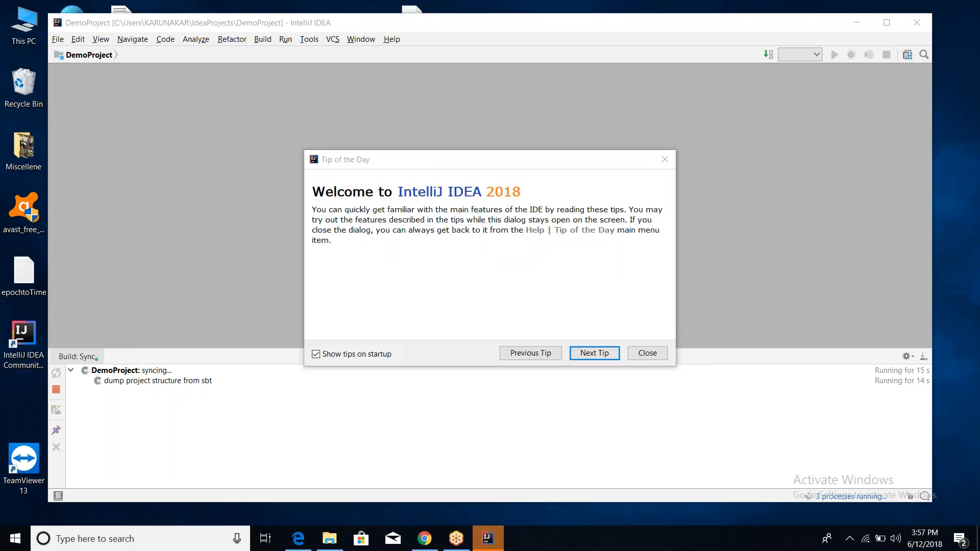
Dismiss the tip of the day, maximize the window, and show the running background tasks.
click(642, 355)
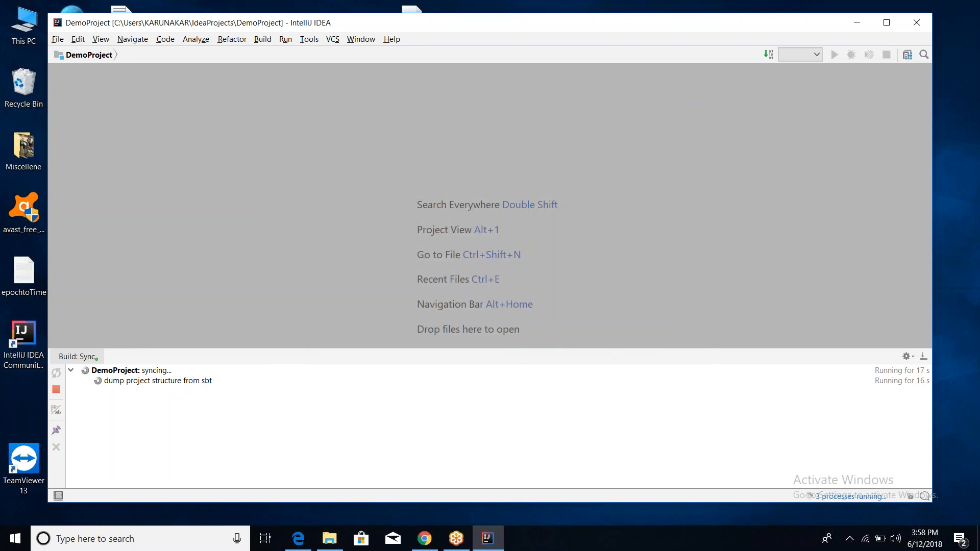
click(892, 24)
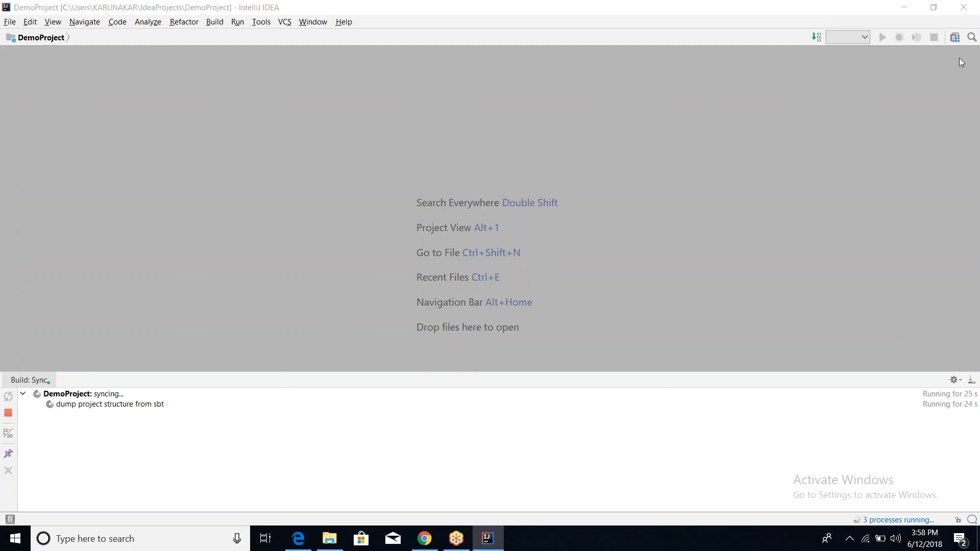
click(875, 519)
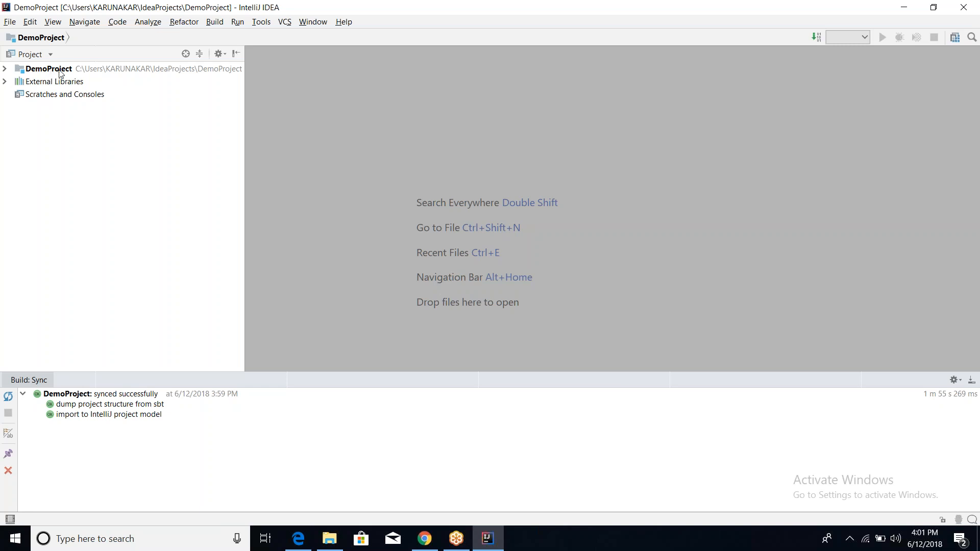
Expand DemoProject > src > main in the Project panel and select the scala folder.
click(4, 69)
click(5, 69)
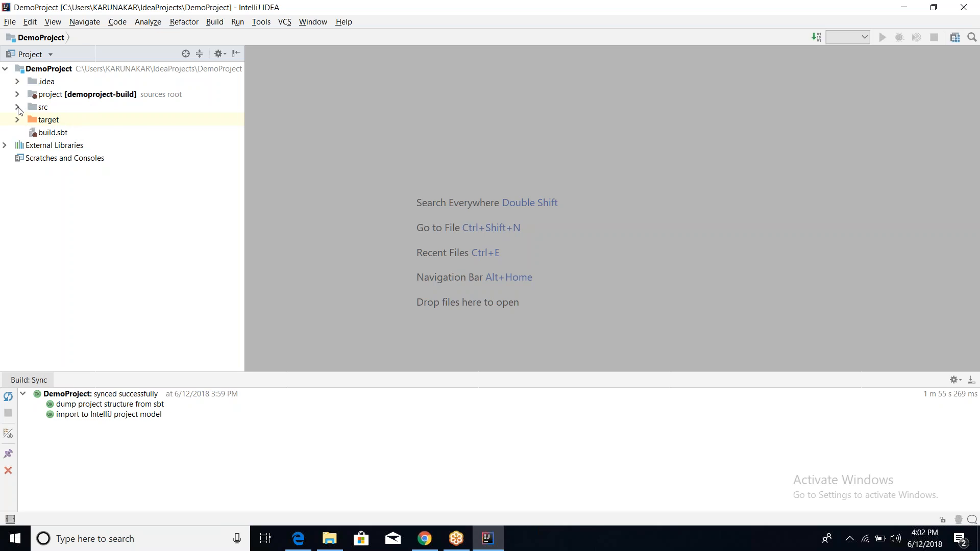
click(5, 69)
click(5, 69)
click(16, 108)
click(29, 121)
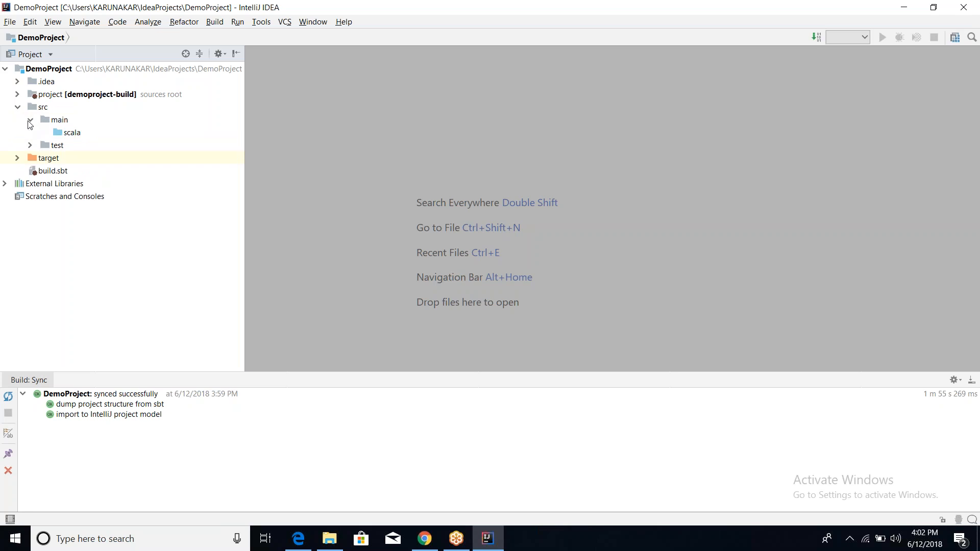
click(74, 134)
Create the package com.spark.scala.learning inside the scala folder.
right_click(74, 134)
mouse_move(121, 136)
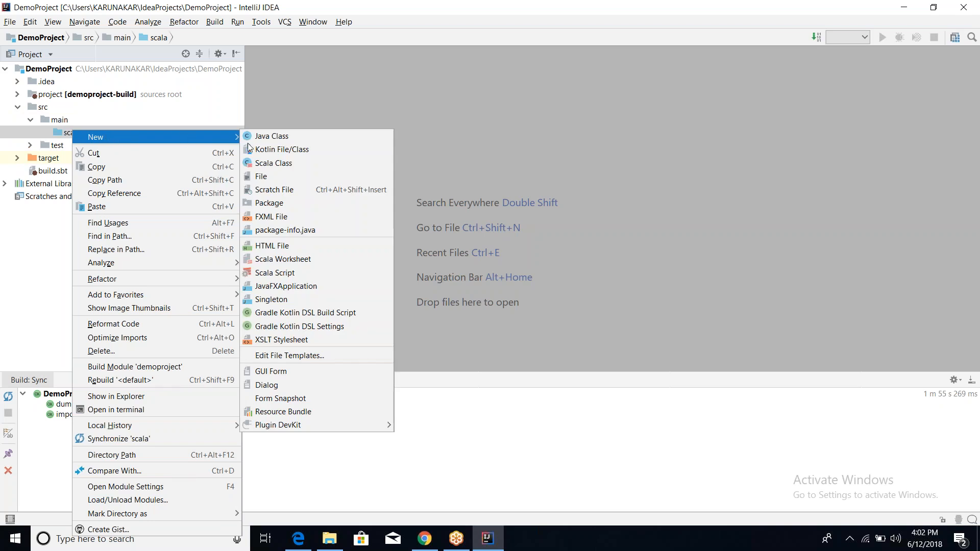
click(260, 203)
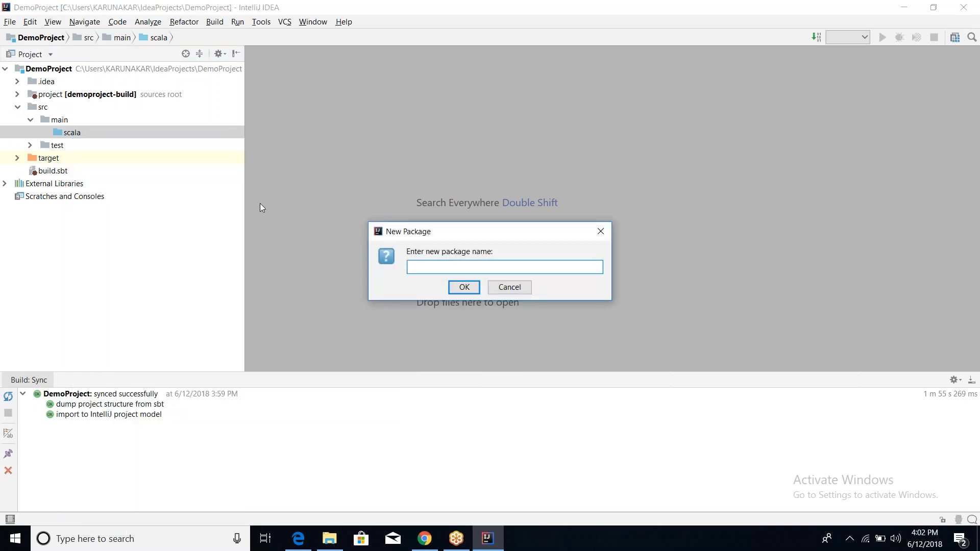
text(com.spark.scala.learning)
click(462, 288)
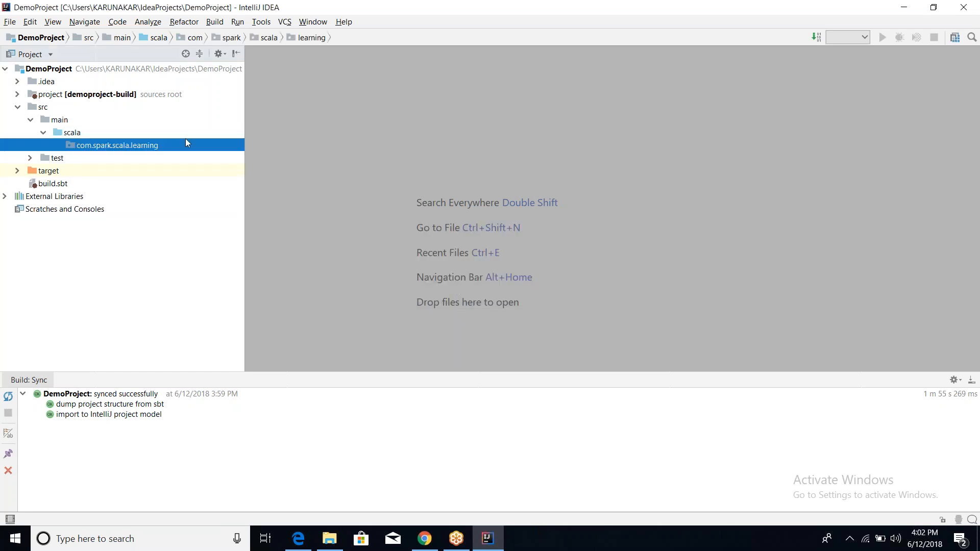
Add a Scala Object named Demo1 to the com.spark.scala.learning package.
right_click(152, 145)
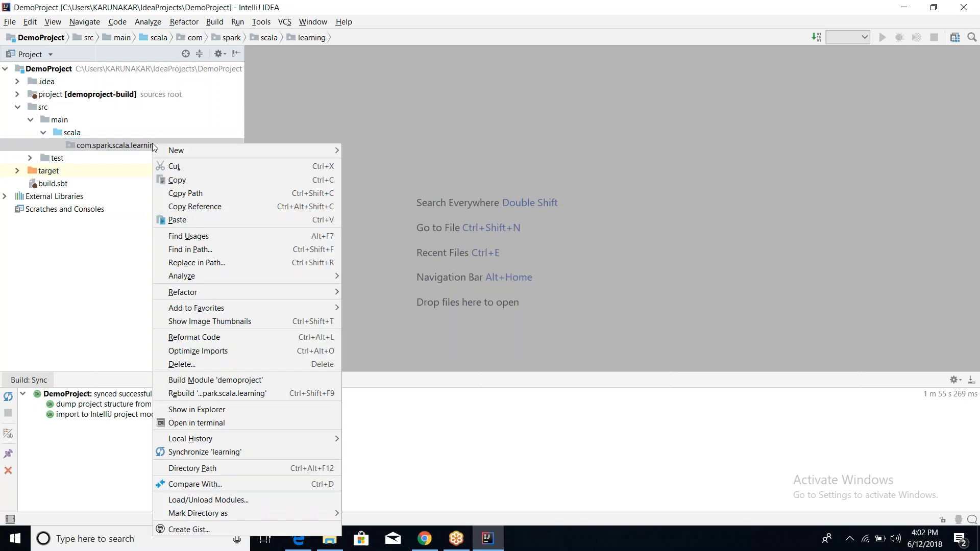
mouse_move(223, 149)
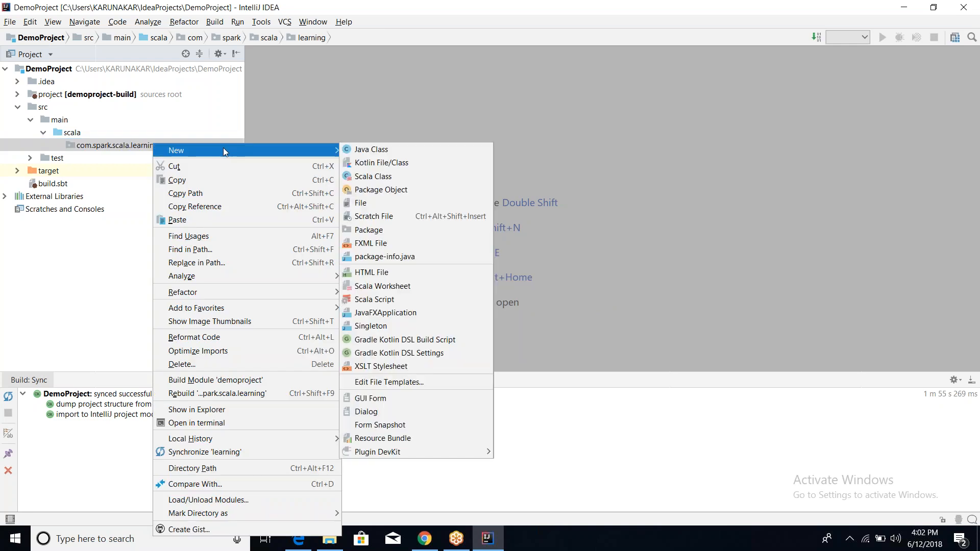
click(383, 177)
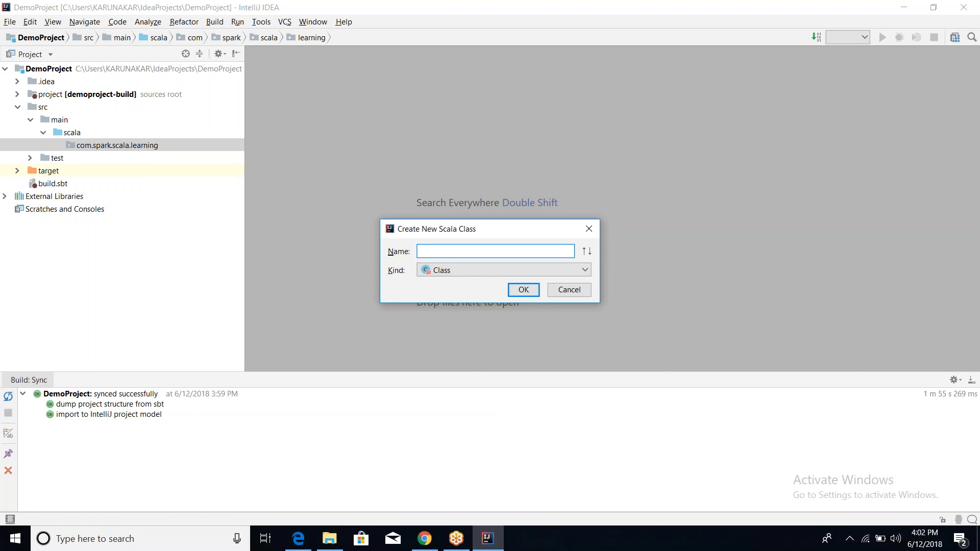
click(442, 270)
click(442, 290)
click(459, 252)
text(Demo1)
click(517, 290)
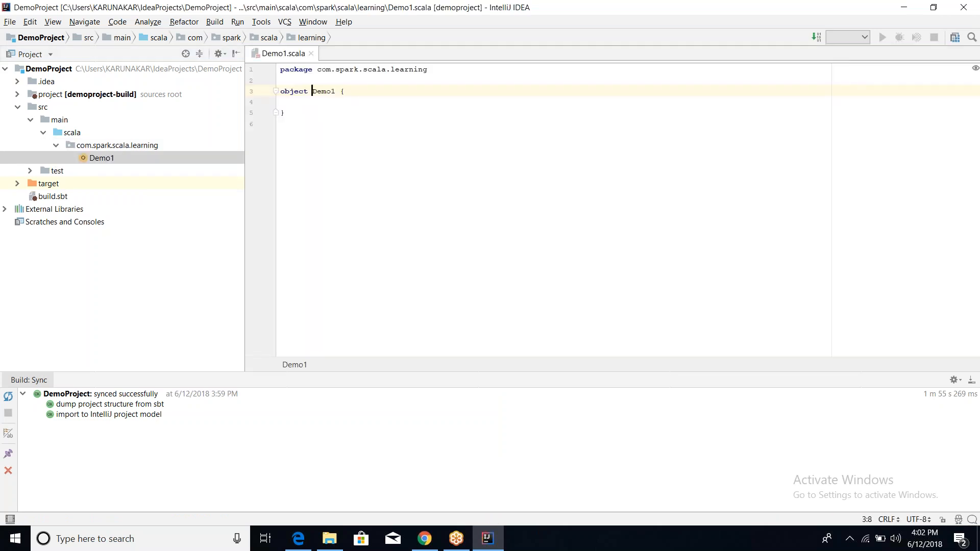
Add an autocompleted main method to Demo1 containing println("welcome to intellij").
text(def ma)
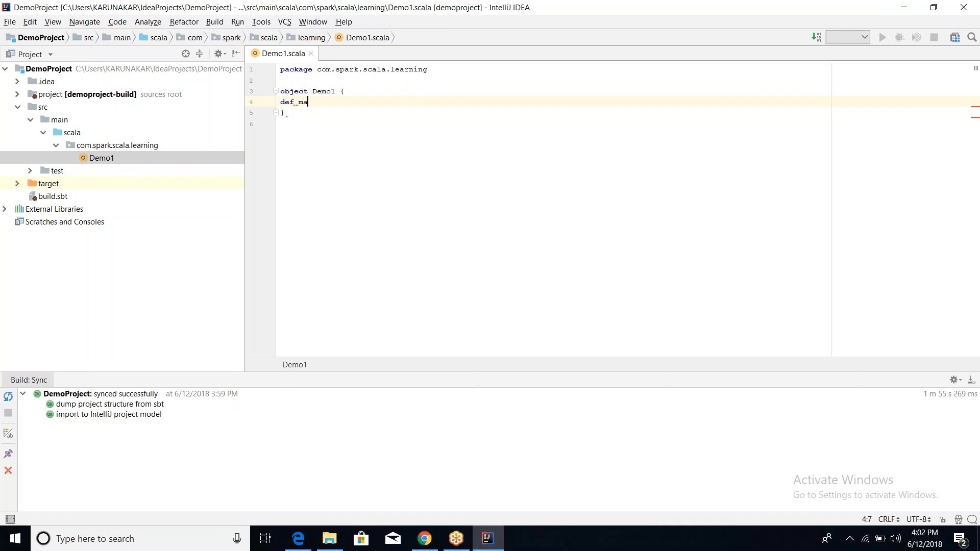
text(i)
key(Return)
text(println)
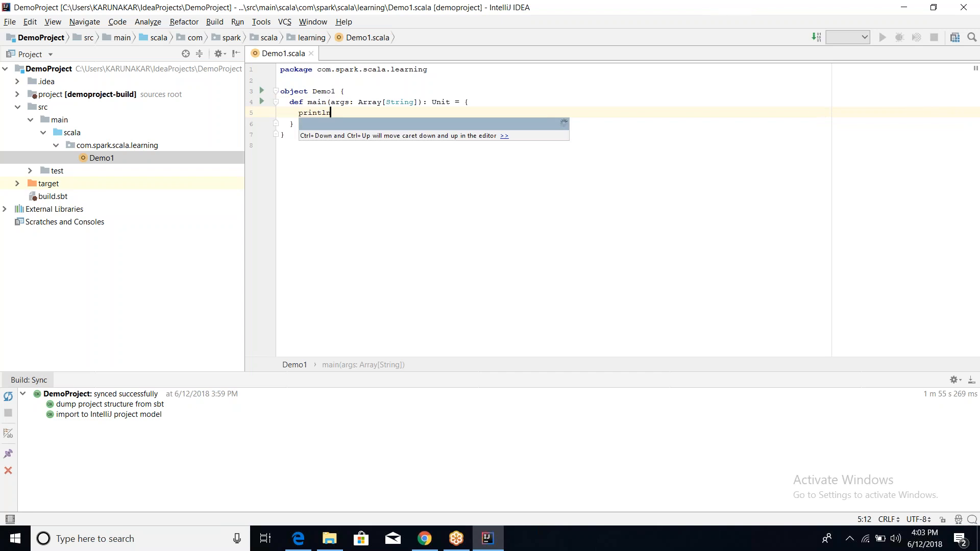
key(Return)
text(")
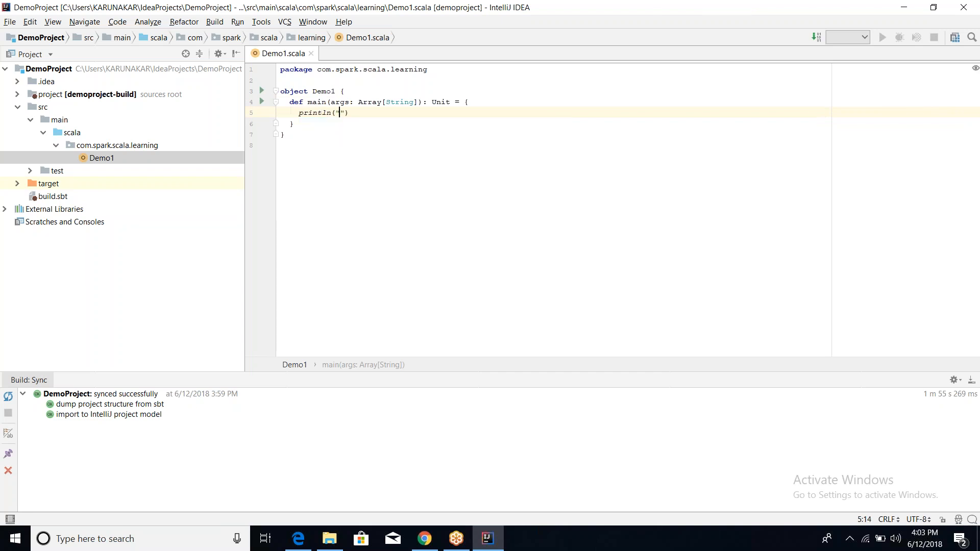
text(welcome to intellij)
key(Right)
key(Right)
click(412, 170)
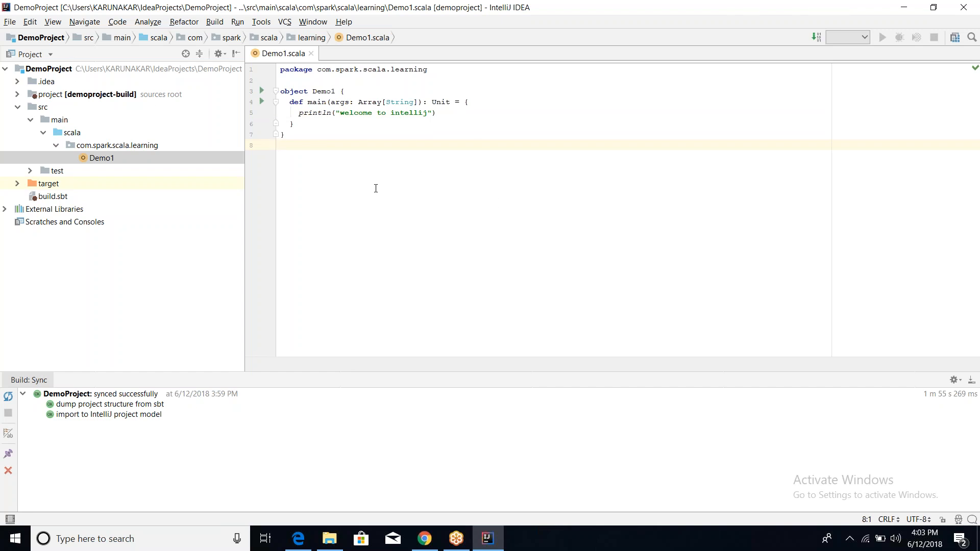
Run Demo1 from the editor's context menu, printing 'welcome to intellij' with exit code 0.
click(516, 111)
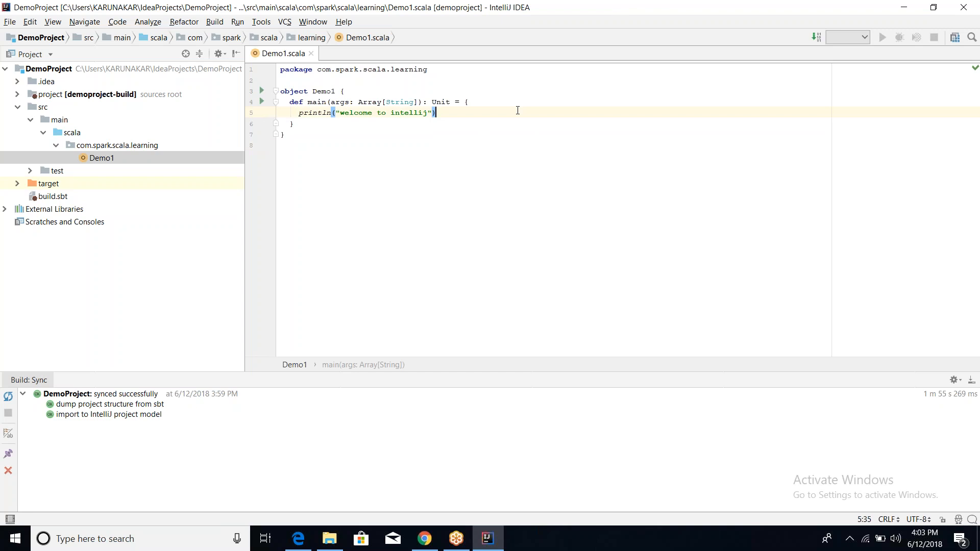
right_click(517, 110)
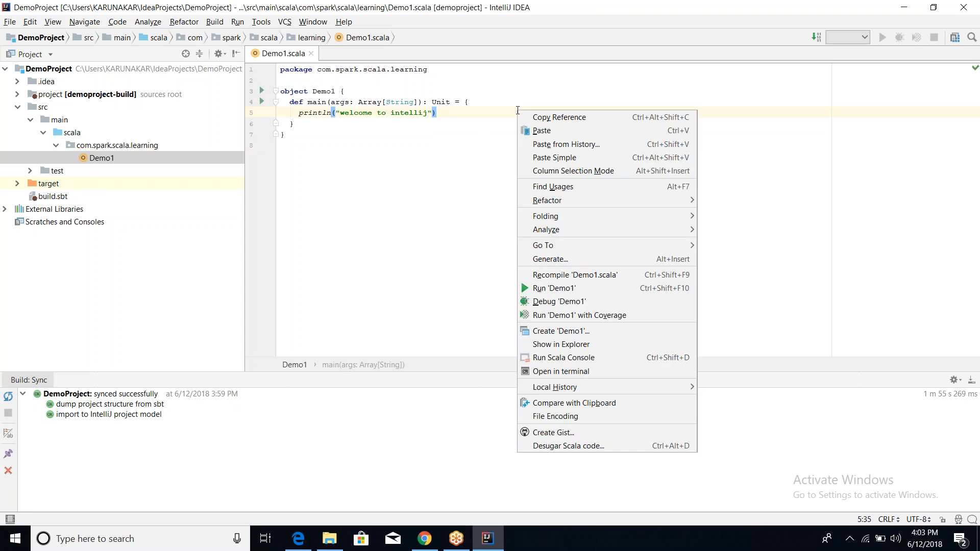
click(566, 295)
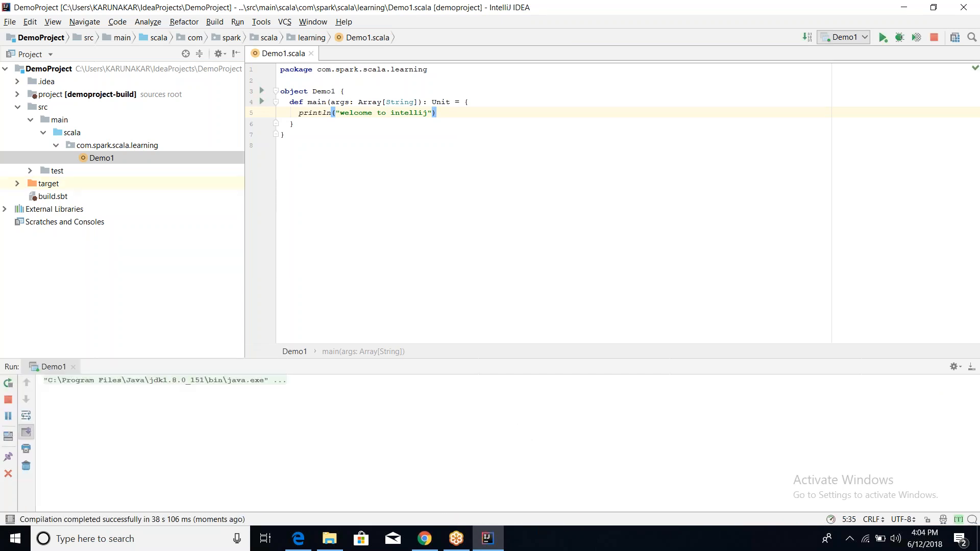
Highlight part of the printed console output, then clear the selection.
drag(131, 390, 71, 390)
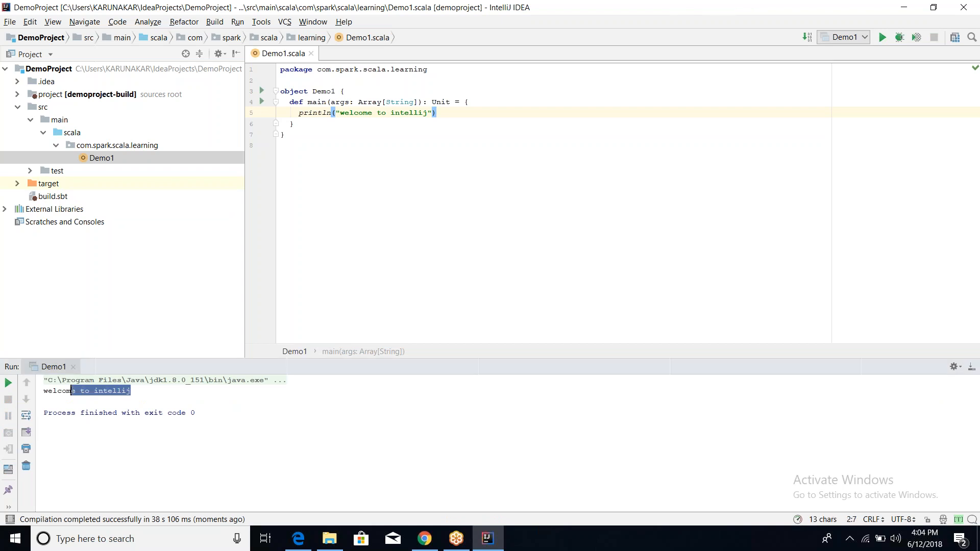
click(171, 389)
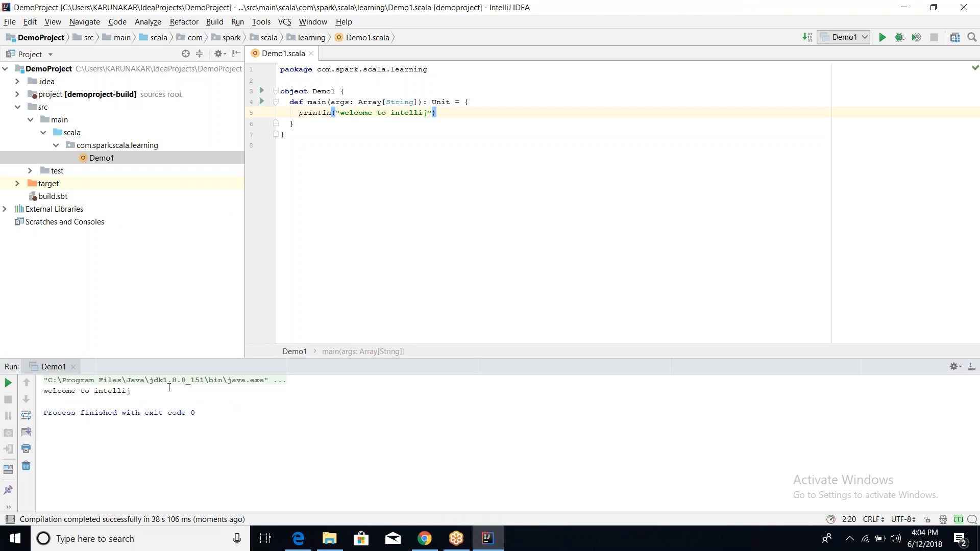
click(10, 21)
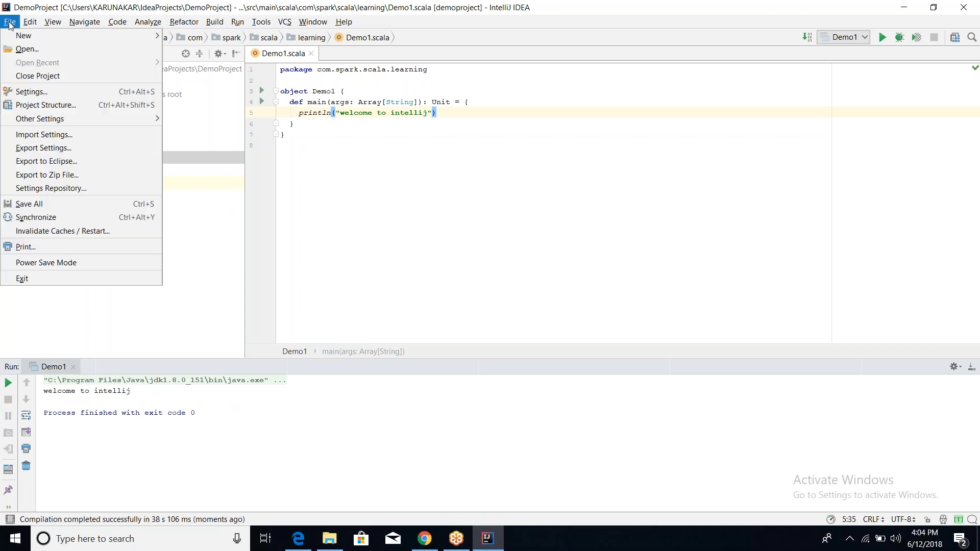
Close DemoProject and open the Plugins manager from the welcome screen's Configure menu.
click(37, 77)
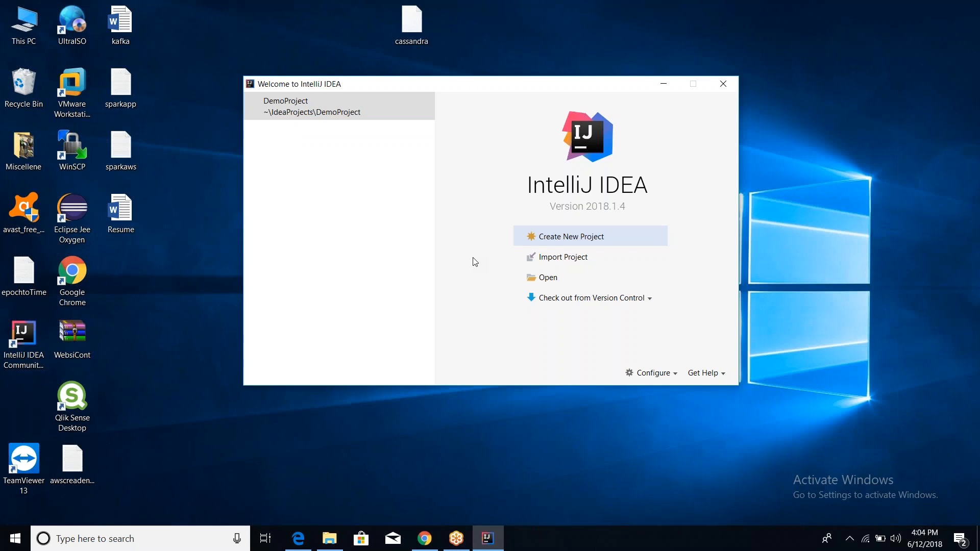
click(675, 372)
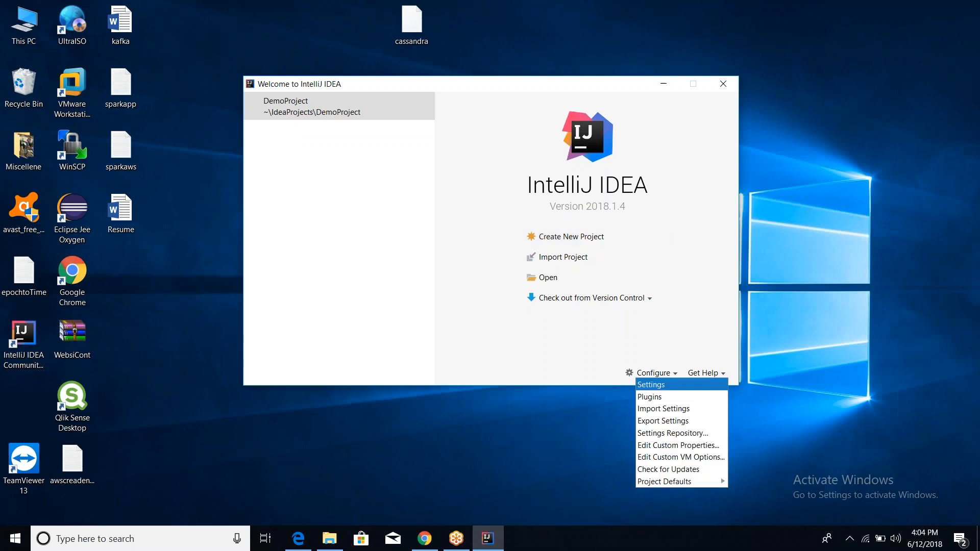
click(666, 397)
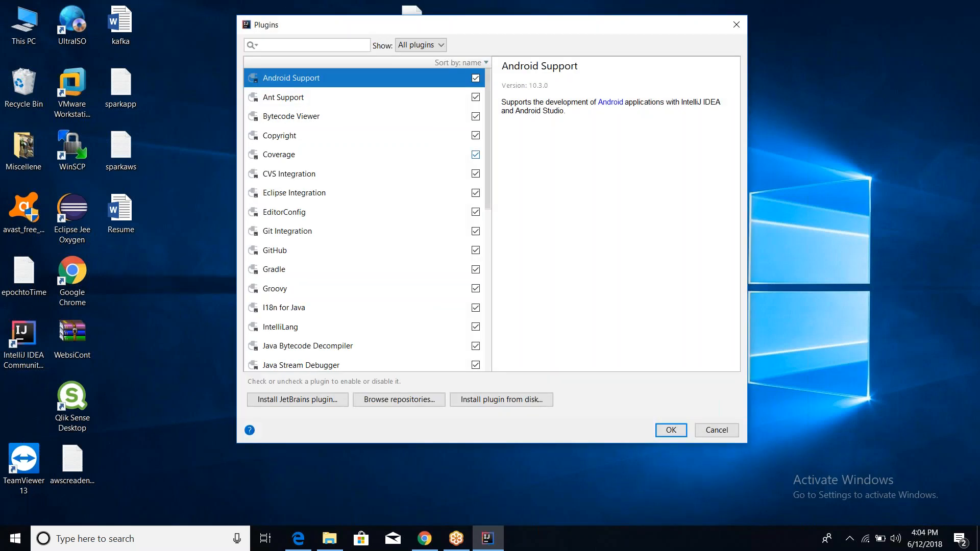
Search installed plugins for 'scala', confirming Scala 2018.1.9, then browse the online repository.
click(352, 45)
text(scala)
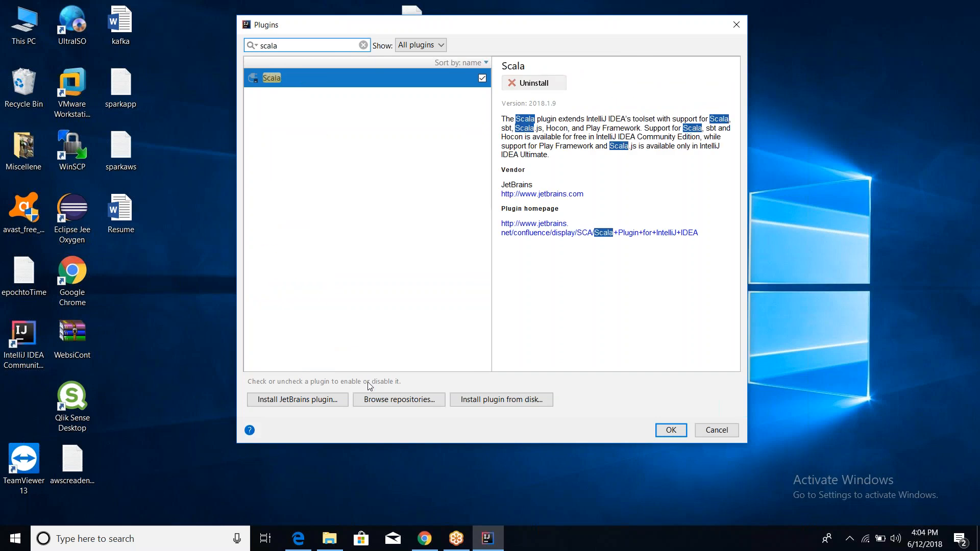
click(374, 401)
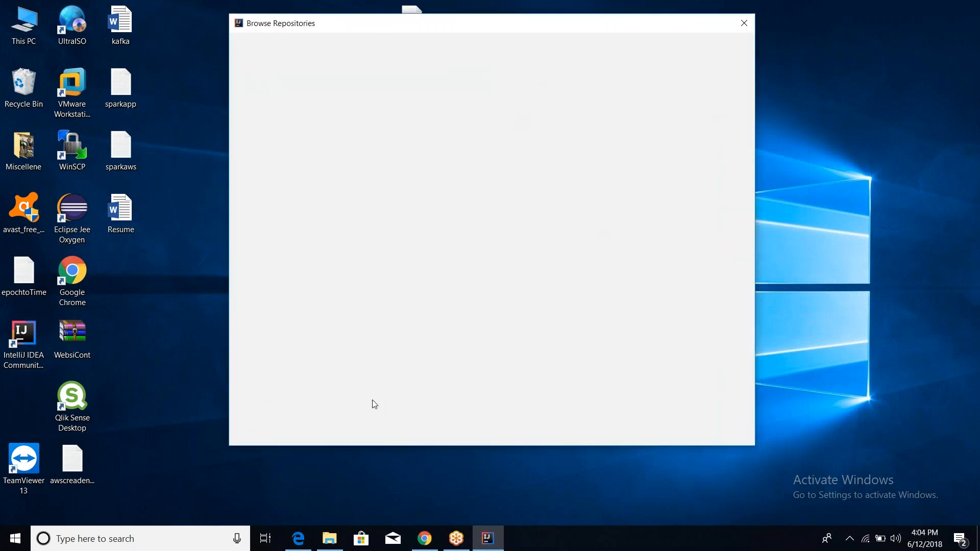
Filter repository plugins to the Languages category and view the Scala plugin's details.
click(419, 47)
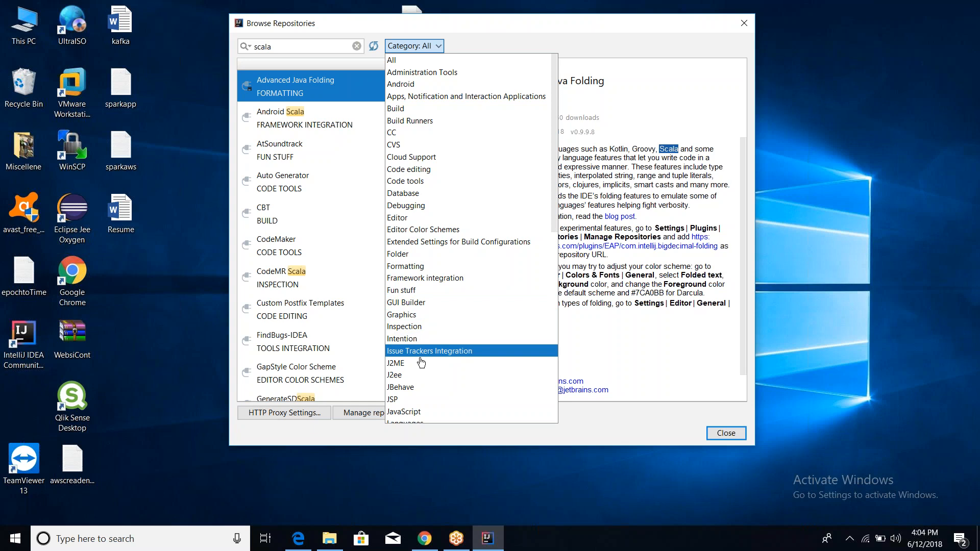
key(Down)
key(Down)
key(Down)
key(Down)
key(Down)
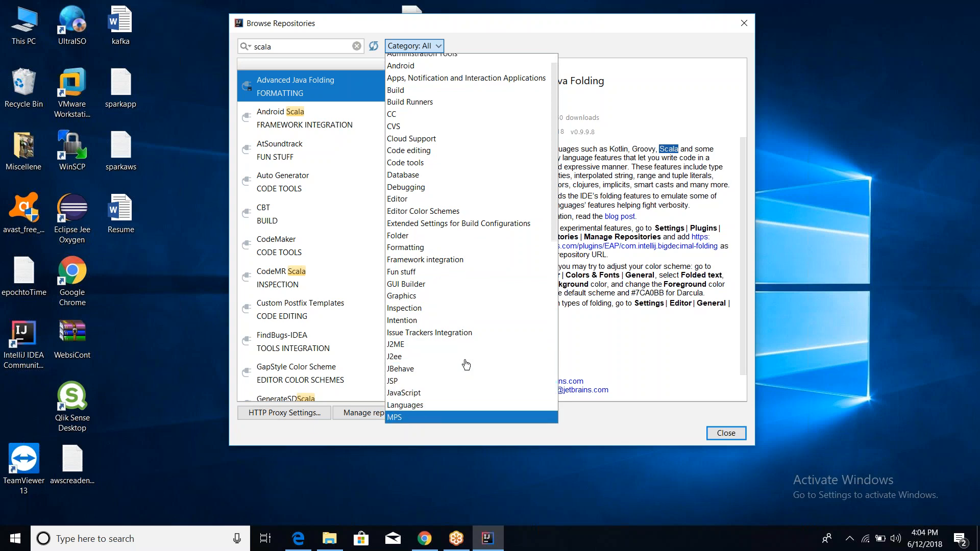
key(Return)
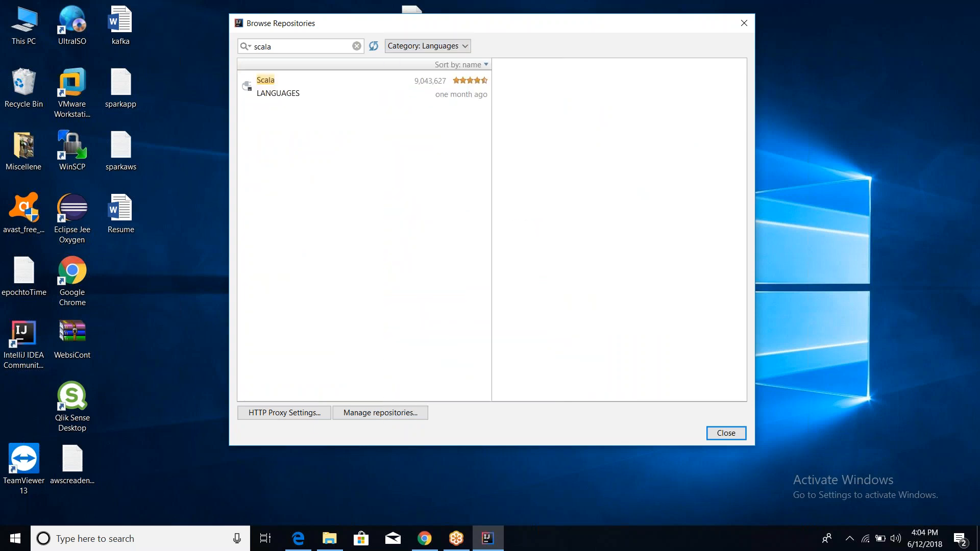
click(268, 78)
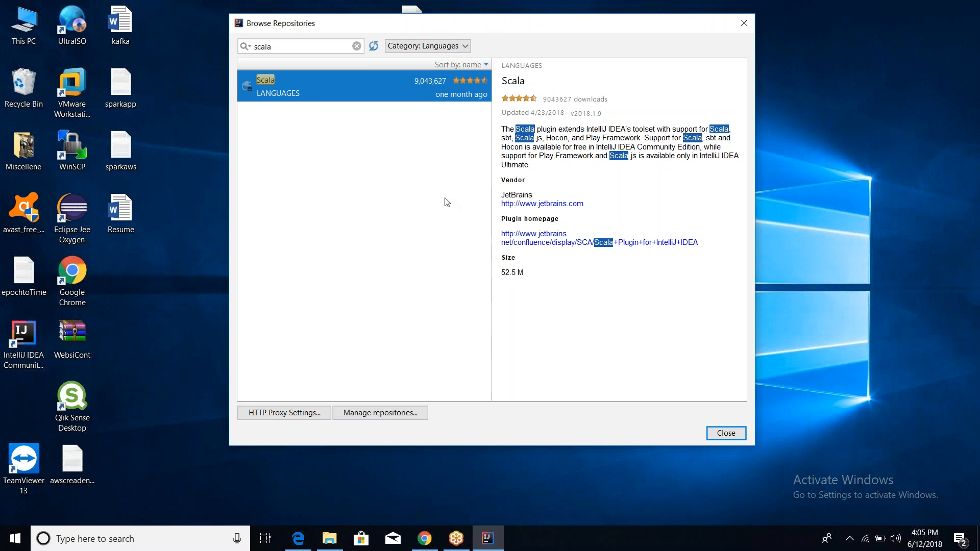
Search 'sbt' in the Build category, view the SBT plugin, and close Browse Repositories.
click(309, 46)
key(BackSpace)
key(BackSpace)
key(BackSpace)
key(BackSpace)
text(bt)
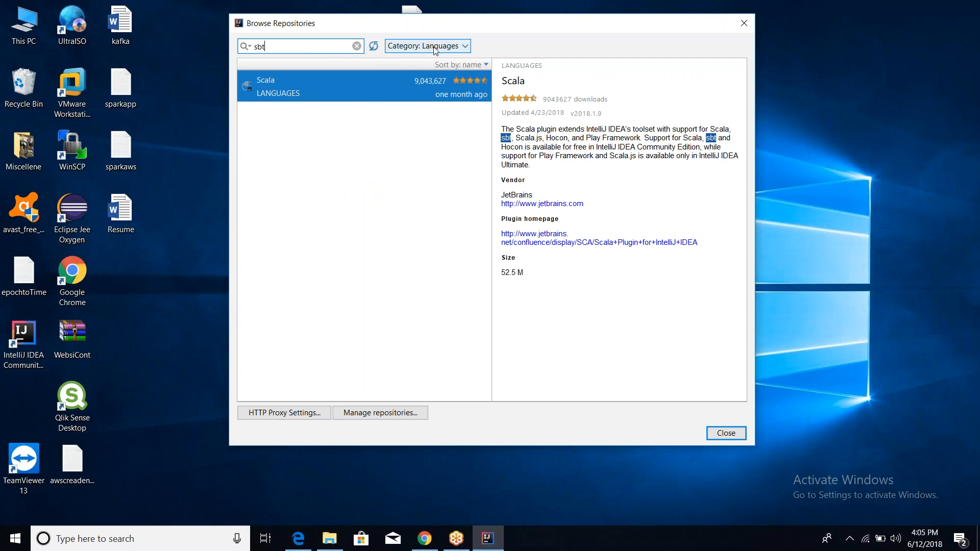
click(465, 47)
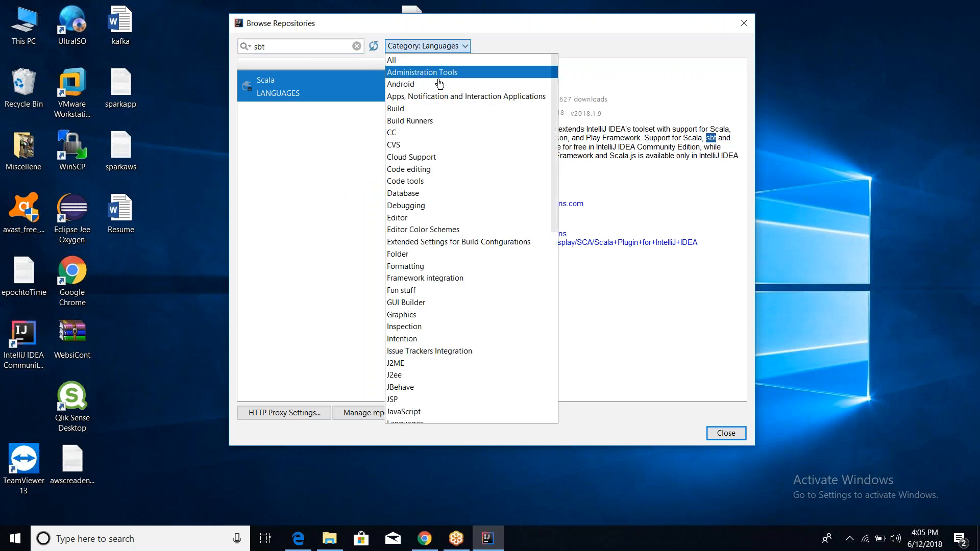
click(417, 108)
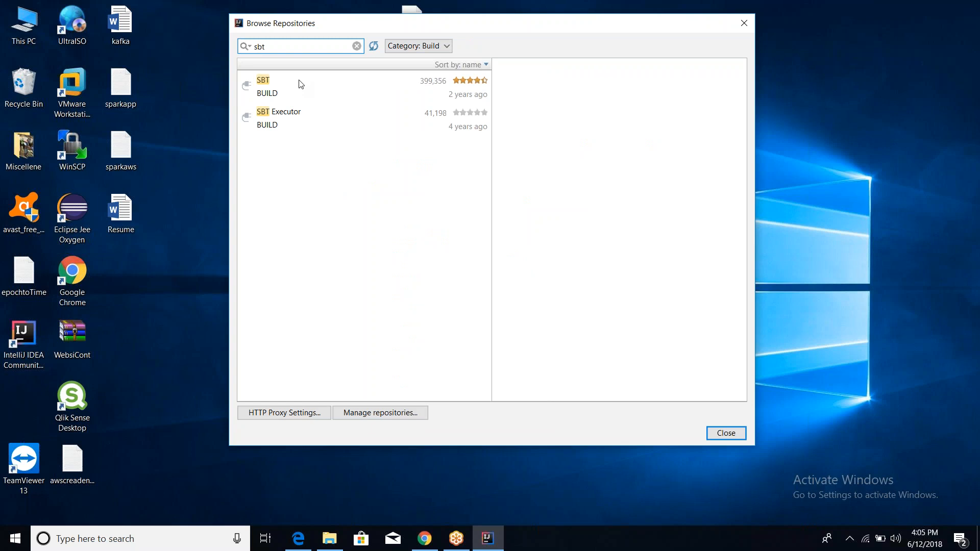
click(267, 81)
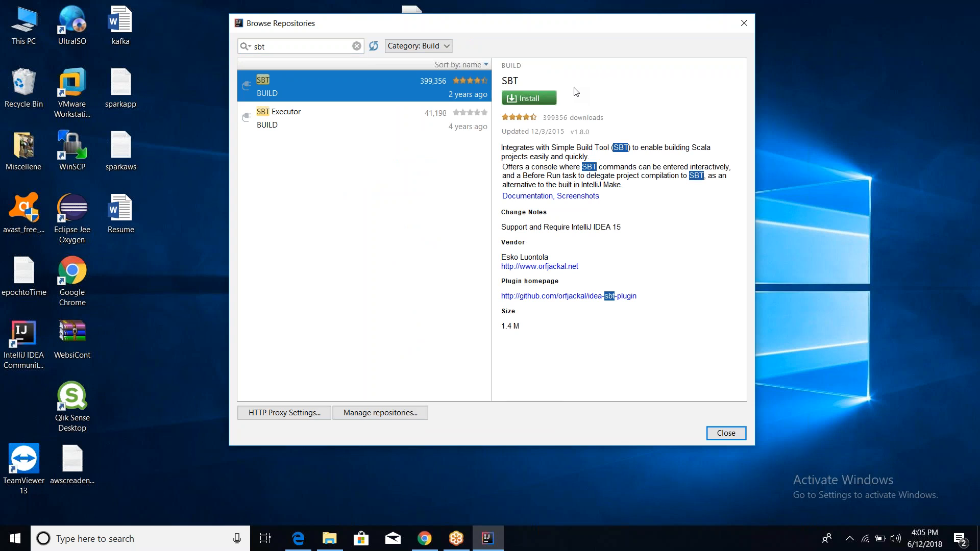
click(717, 435)
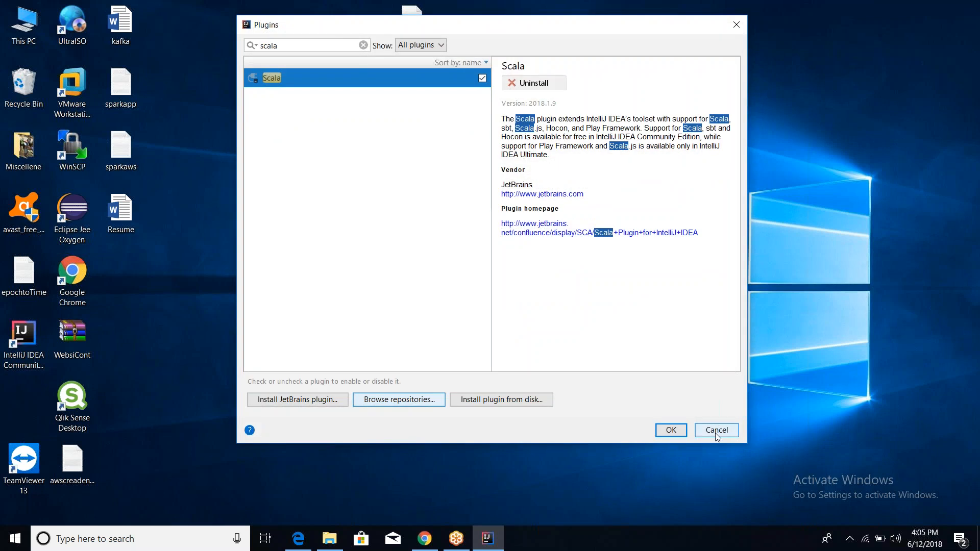
Cancel the Plugins dialog and close the Welcome to IntelliJ IDEA window.
click(715, 431)
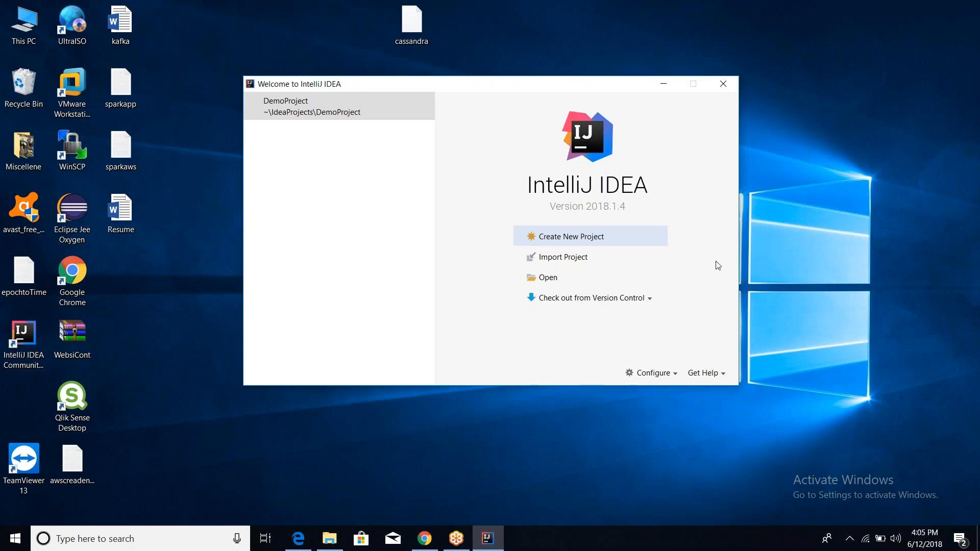
click(723, 84)
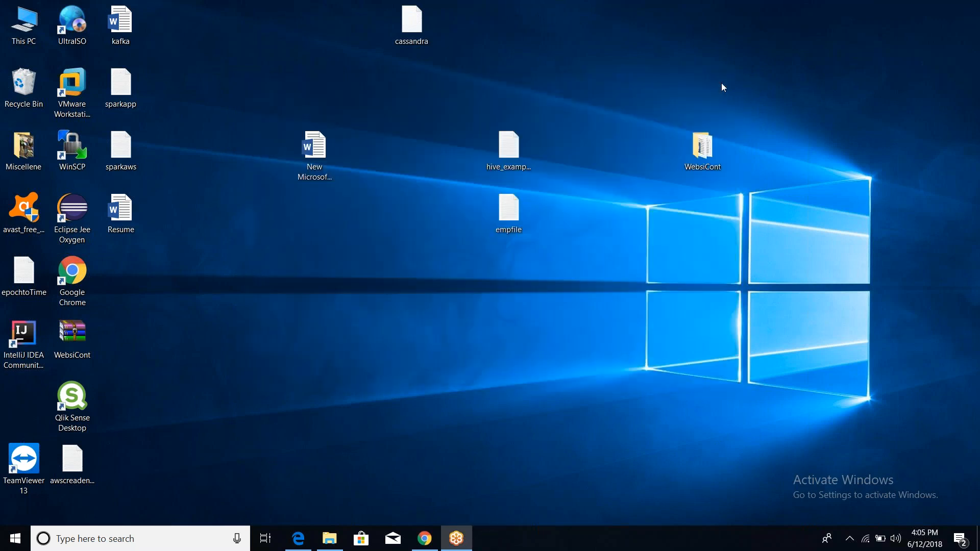